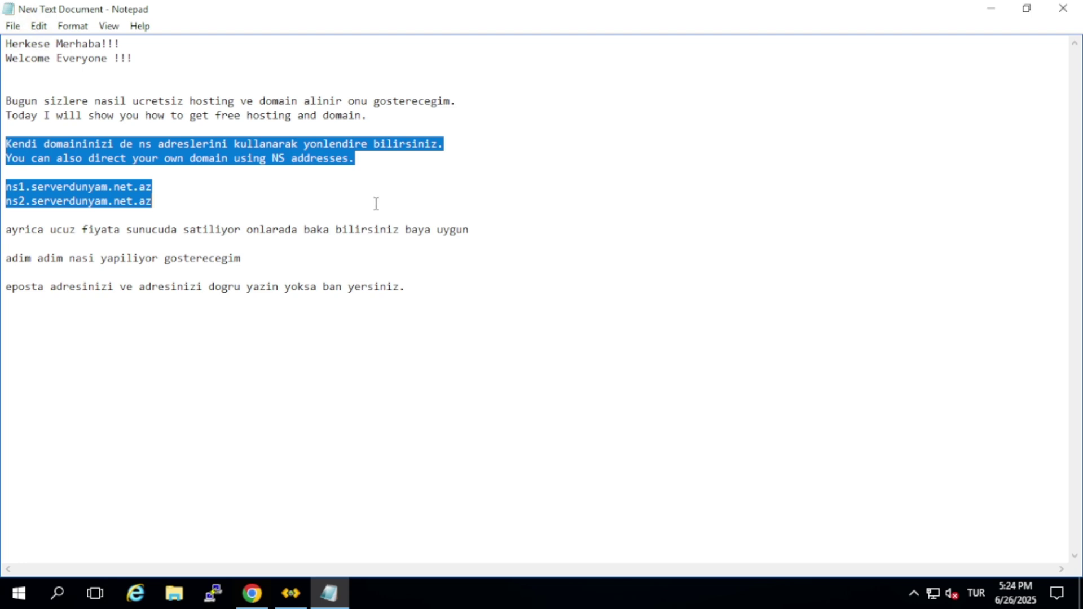
# Clear the selection in the nameserver notes and switch to the new Google tab in Chrome
pyautogui.click(376, 203)
pyautogui.click(252, 592)
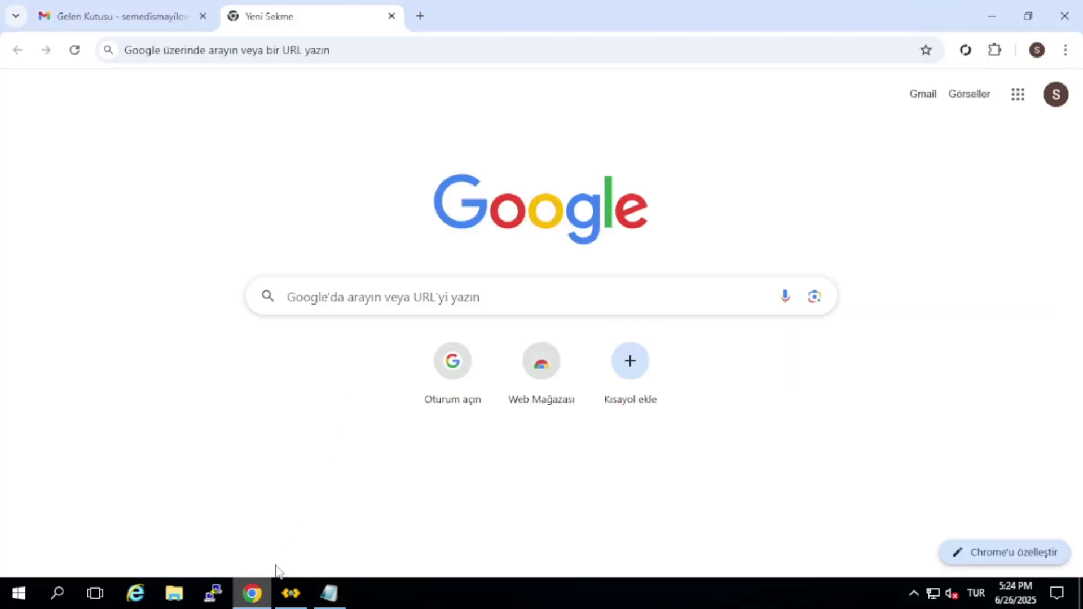
# Search Google for 'serverdunyam bedava hosting'
pyautogui.click(411, 56)
pyautogui.write('serverdunyam')
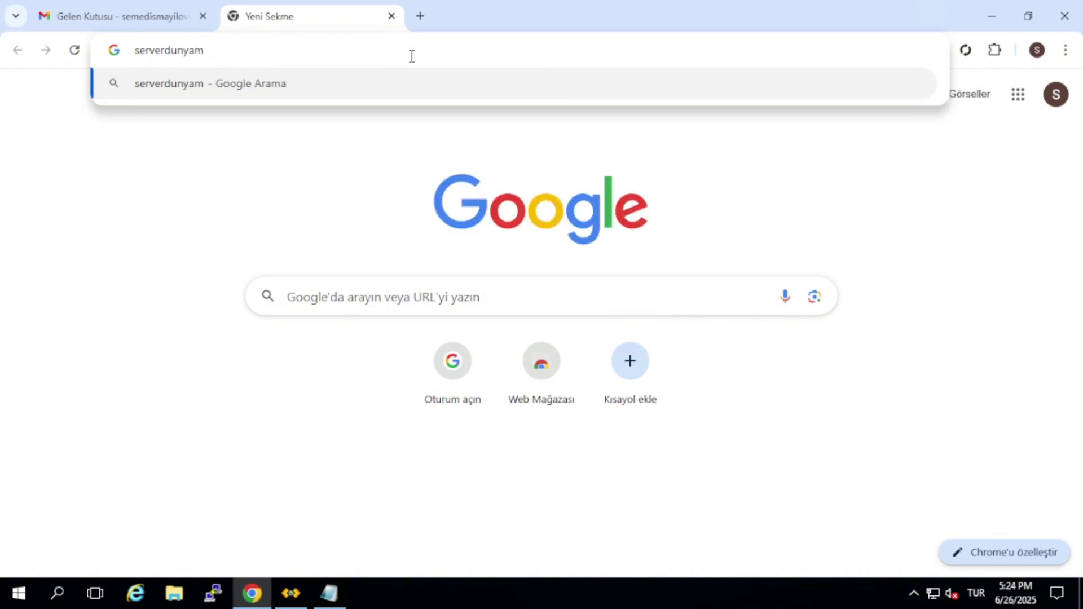
pyautogui.write(' bedava ')
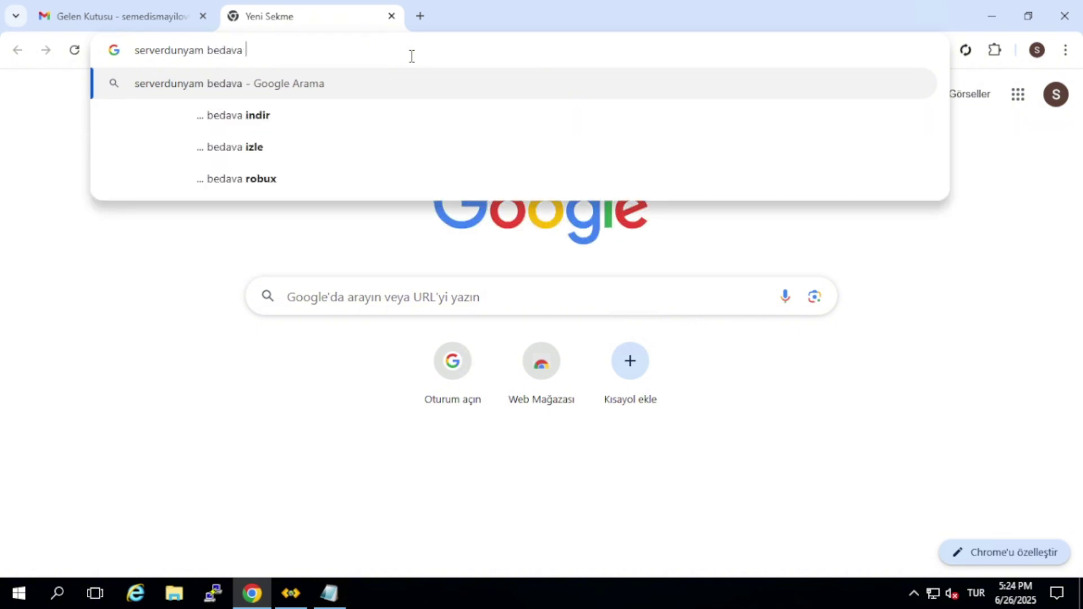
pyautogui.write('hosting')
pyautogui.press('Return')
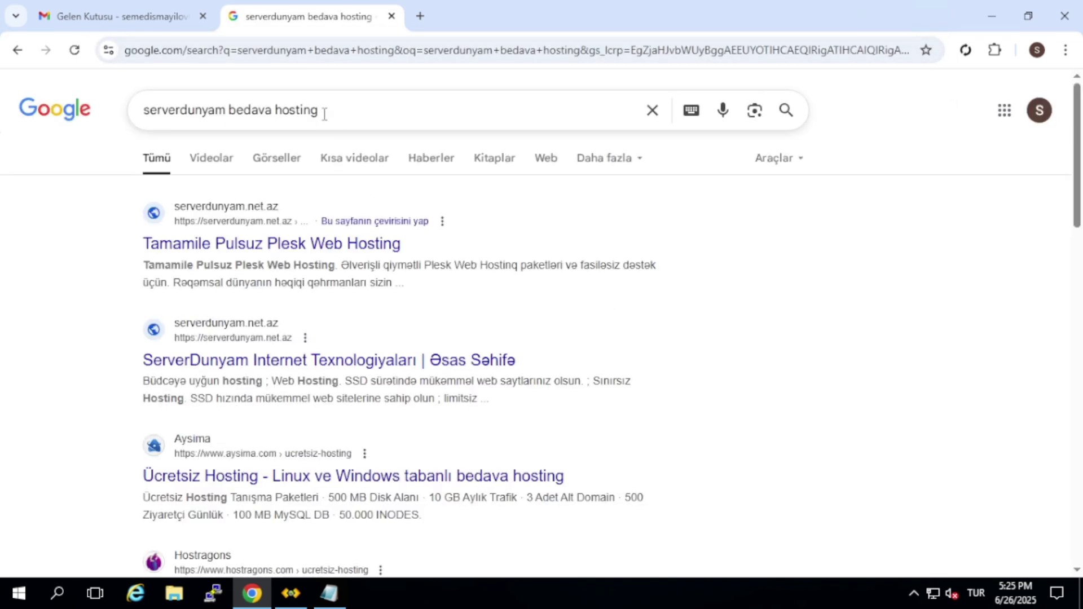
# Open the free Plesk hosting result, accept cookies, and highlight the cheap-server note in Notepad
pyautogui.click(181, 244)
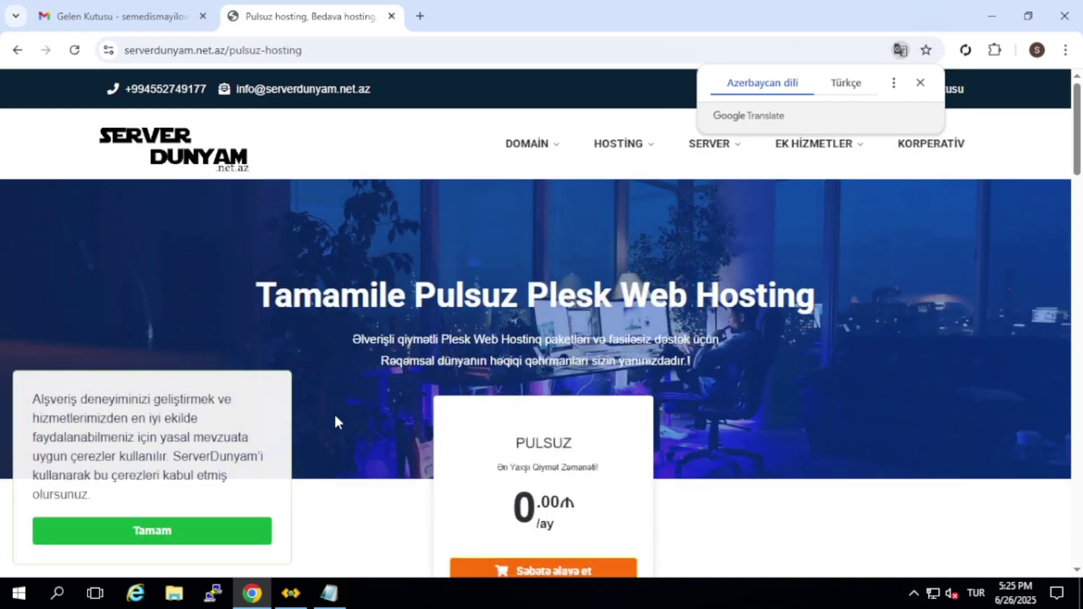
pyautogui.click(222, 531)
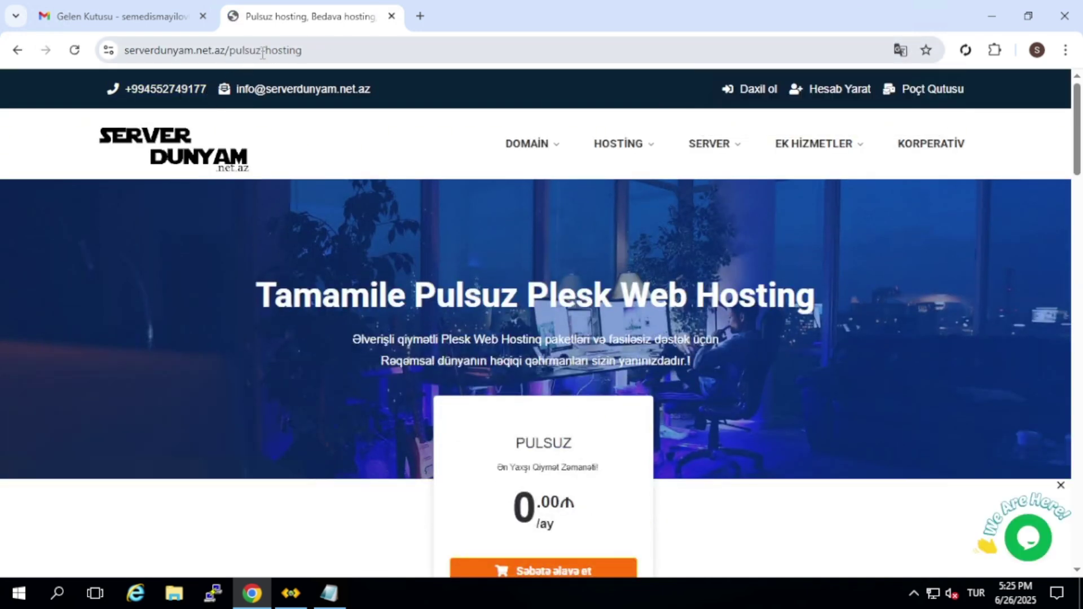
pyautogui.scroll(-4, 566, 251)
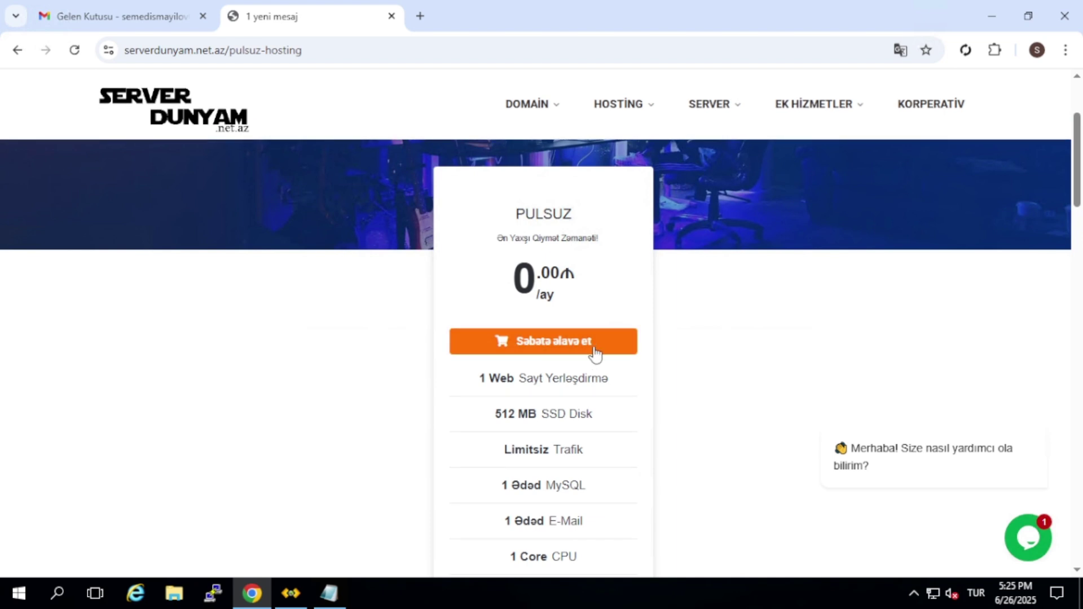
pyautogui.click(331, 595)
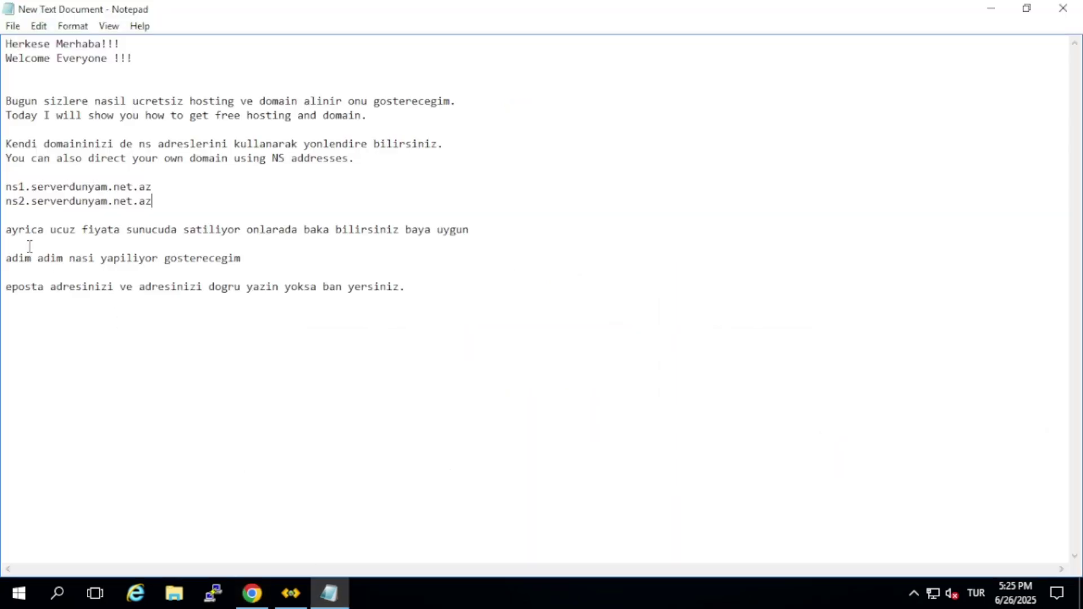
pyautogui.moveTo(5, 229); pyautogui.dragTo(471, 229)
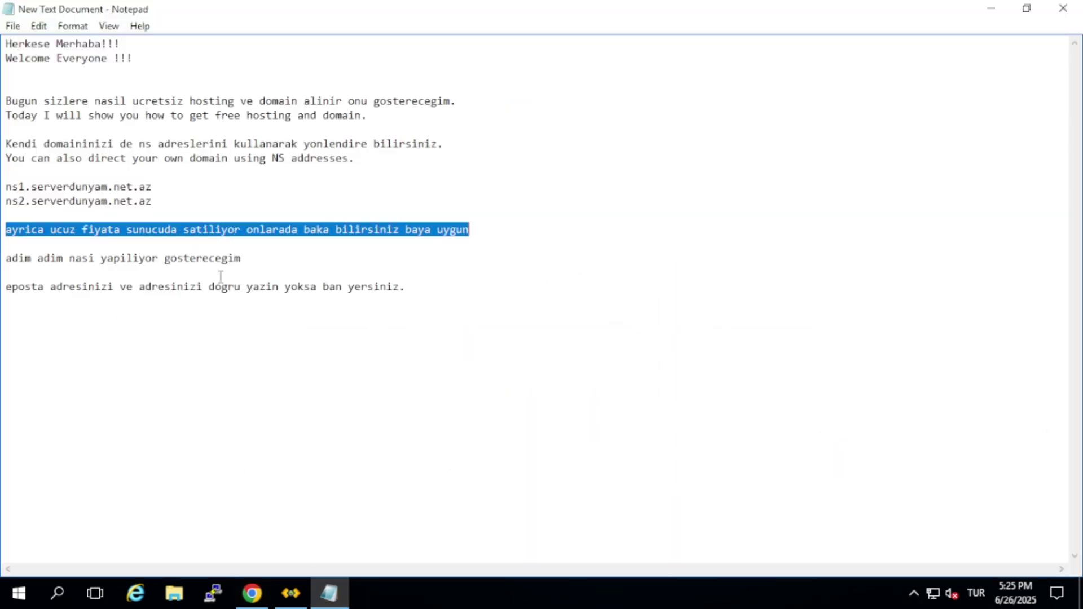
pyautogui.click(253, 592)
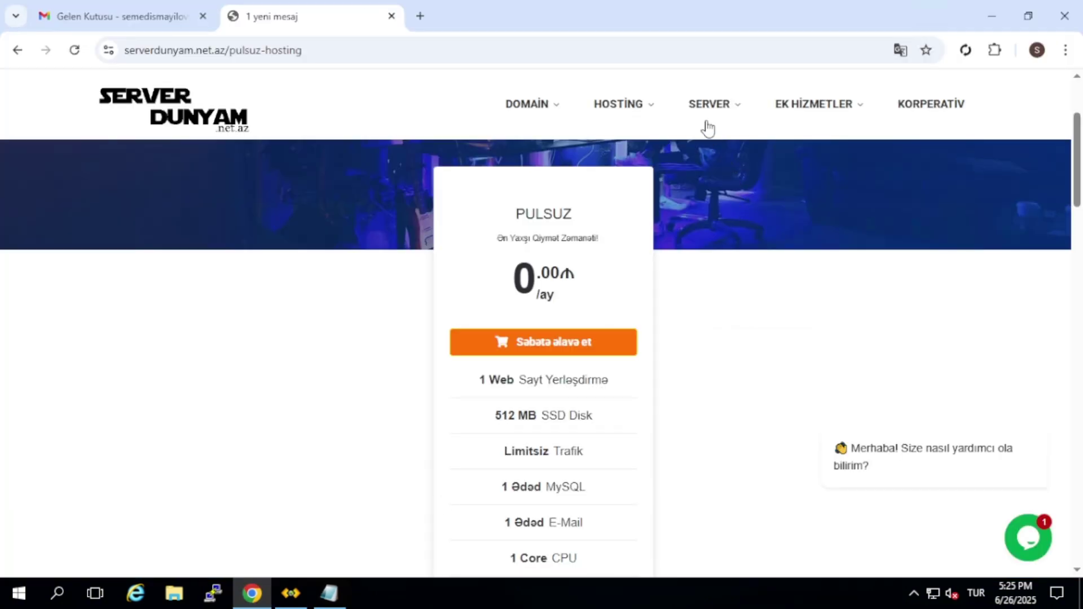
# Browse ServerDunyam's VPS and VDS server package pages
pyautogui.click(700, 154)
pyautogui.scroll(-6, 539, 225)
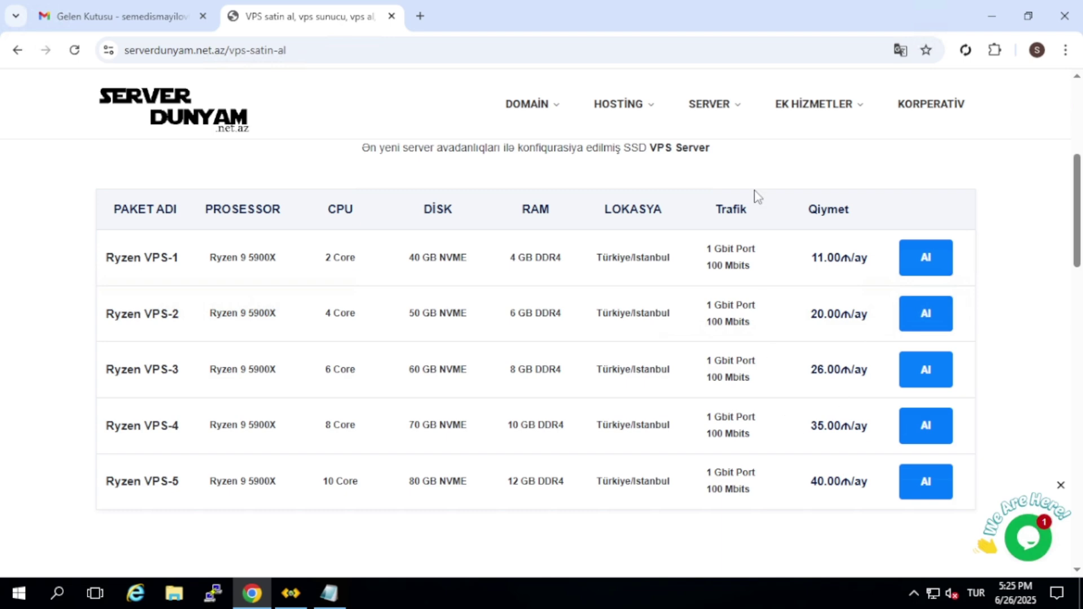
pyautogui.moveTo(709, 125)
pyautogui.click(701, 234)
pyautogui.scroll(-4, 701, 225)
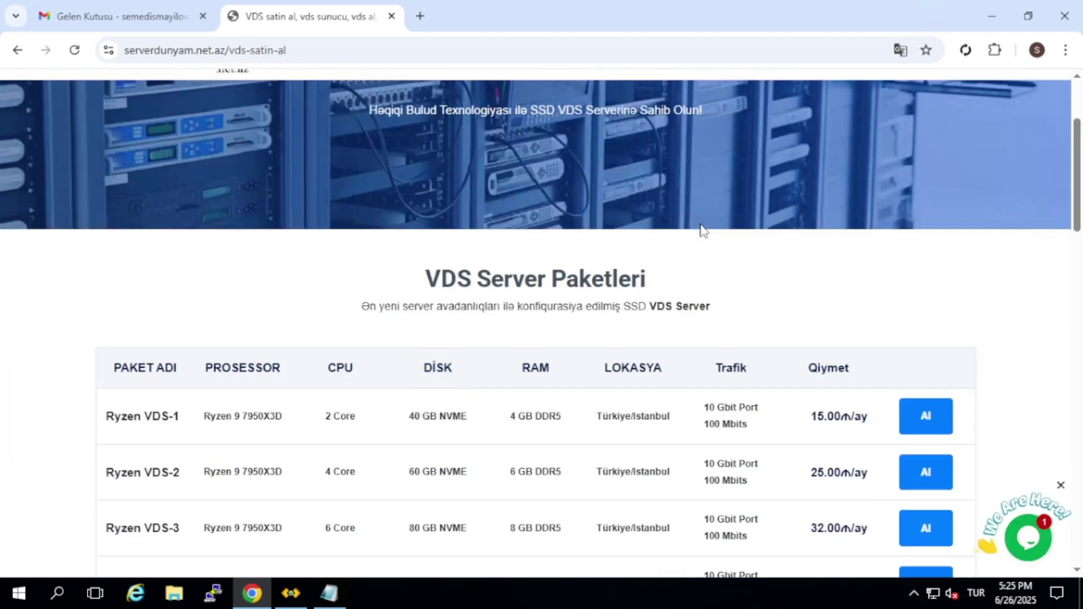
pyautogui.scroll(-3, 700, 223)
pyautogui.moveTo(633, 116)
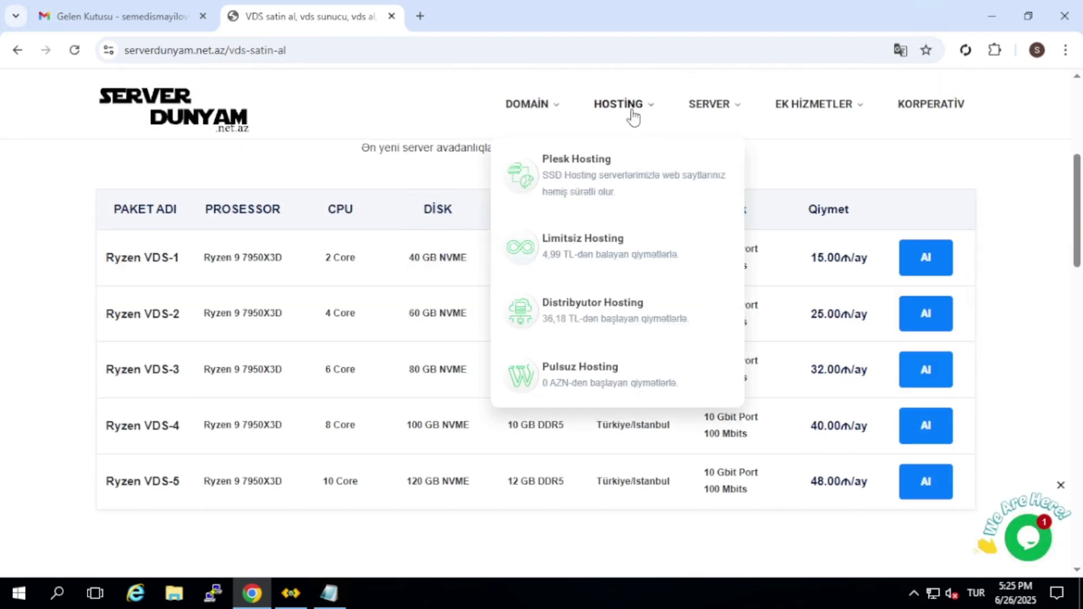
# Add the PULSUZ plan to the cart and choose the existing-domain nameserver option
pyautogui.click(631, 372)
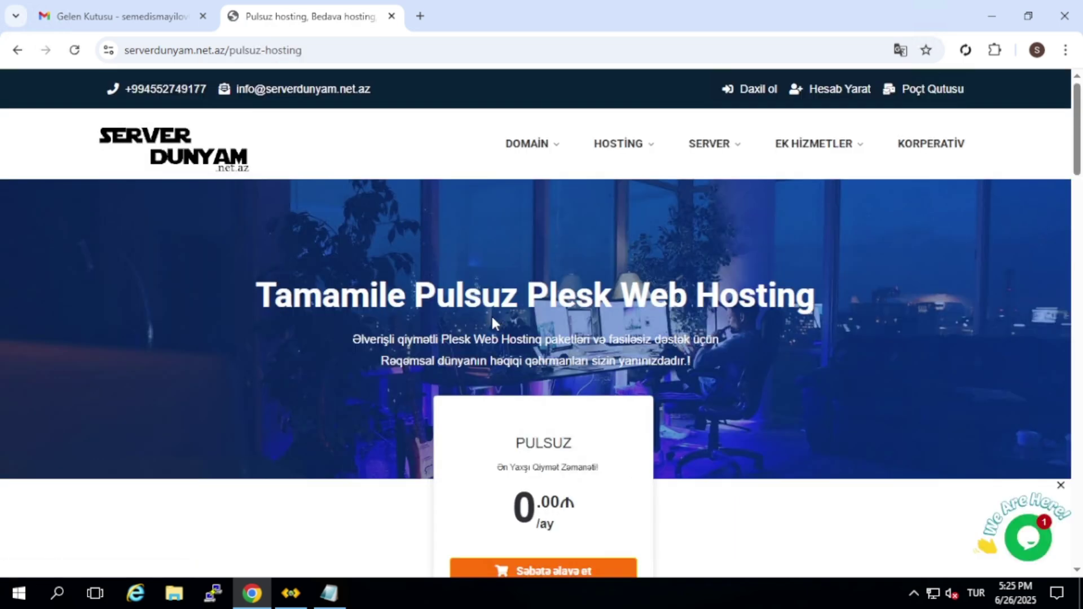
pyautogui.scroll(-5, 492, 322)
pyautogui.click(538, 271)
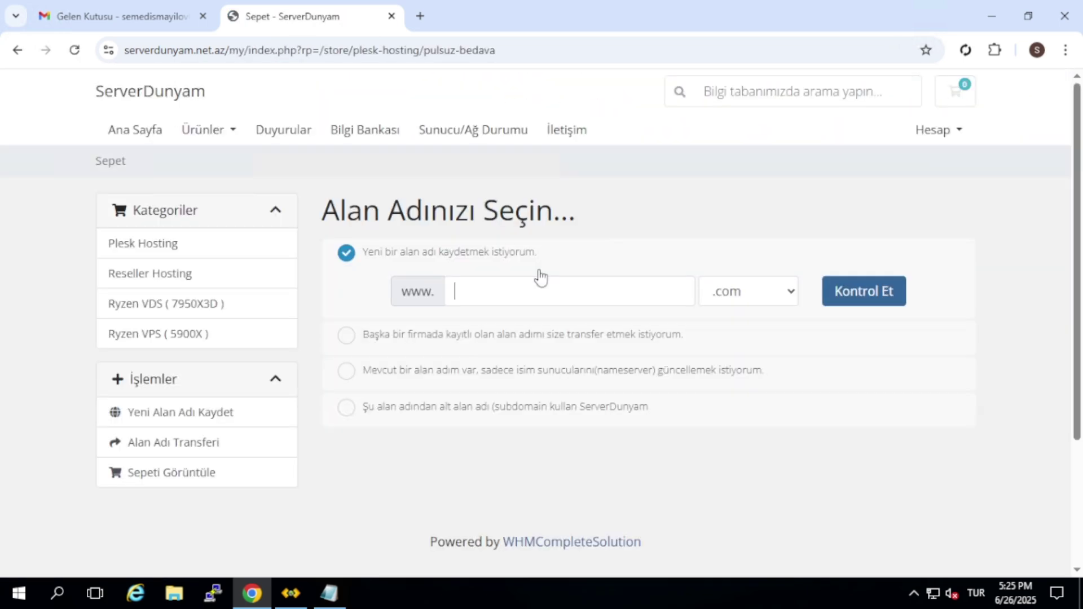
pyautogui.click(523, 370)
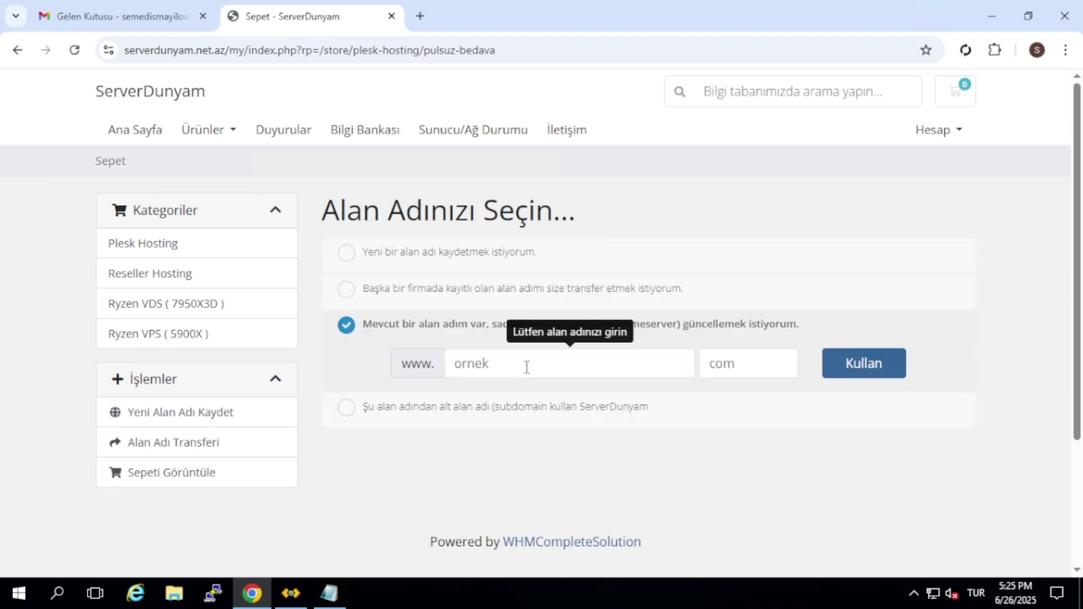
pyautogui.click(344, 595)
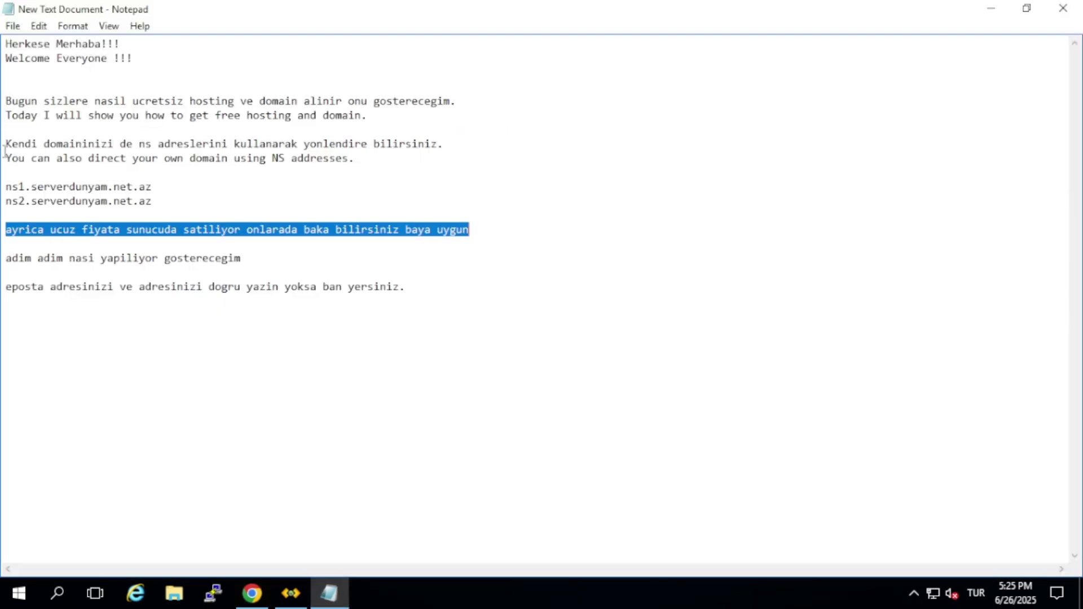
pyautogui.moveTo(5, 145); pyautogui.dragTo(446, 144)
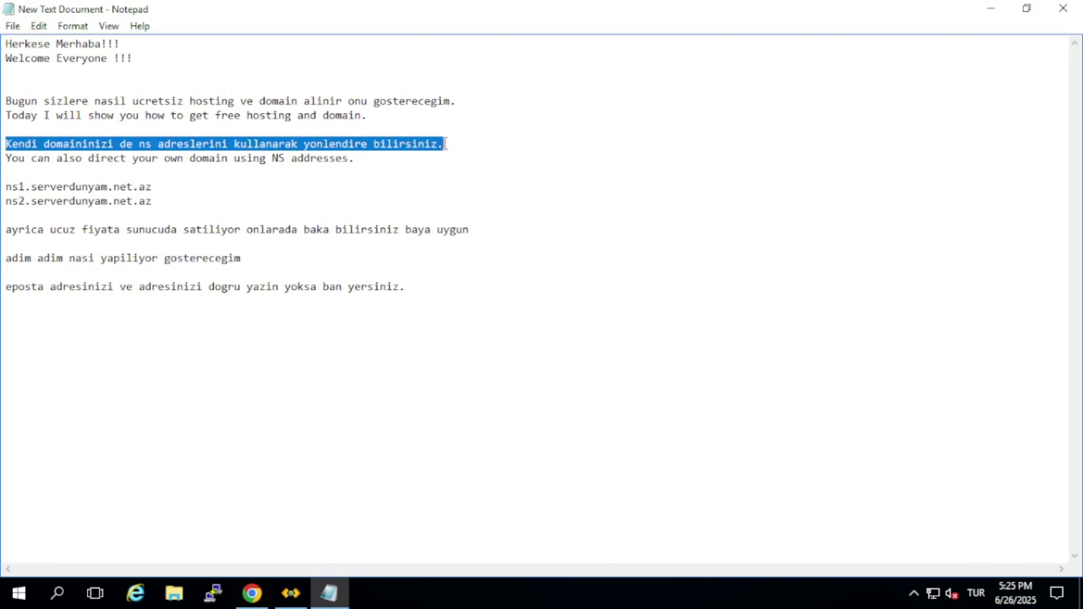
pyautogui.click(427, 164)
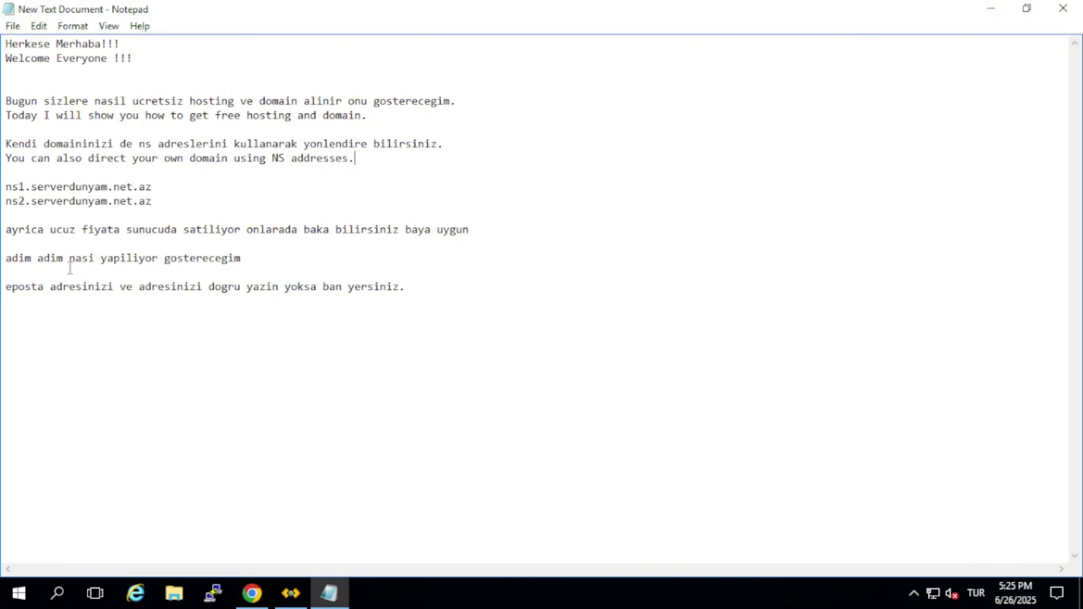
pyautogui.moveTo(4, 259); pyautogui.dragTo(248, 261)
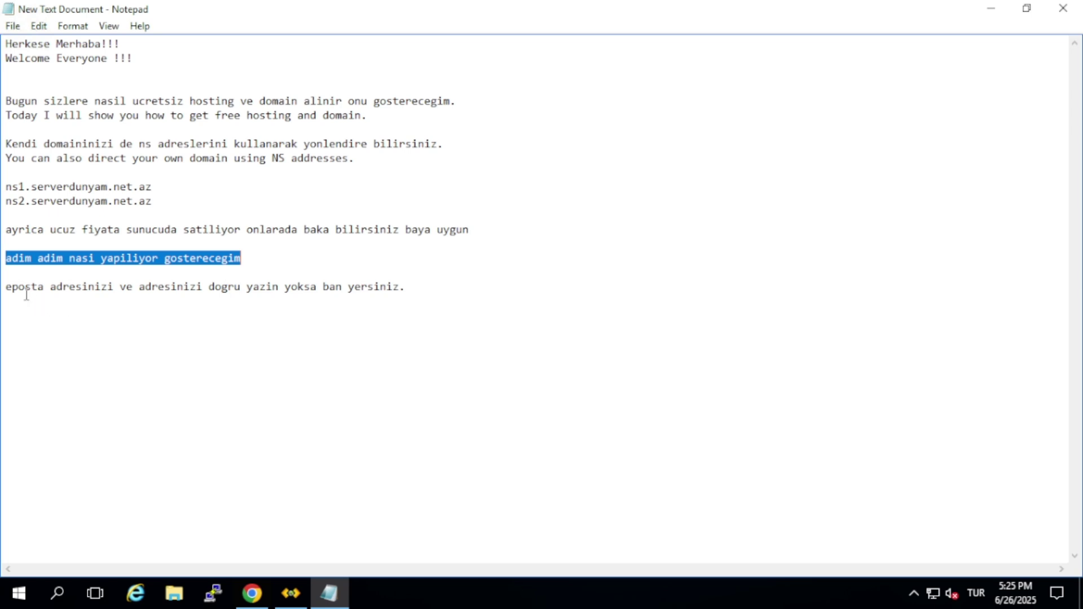
pyautogui.moveTo(6, 288); pyautogui.dragTo(408, 287)
# Check free subdomain projembedava873.sd.name.tr and highlight the ₼0.00AZN cart total
pyautogui.click(252, 594)
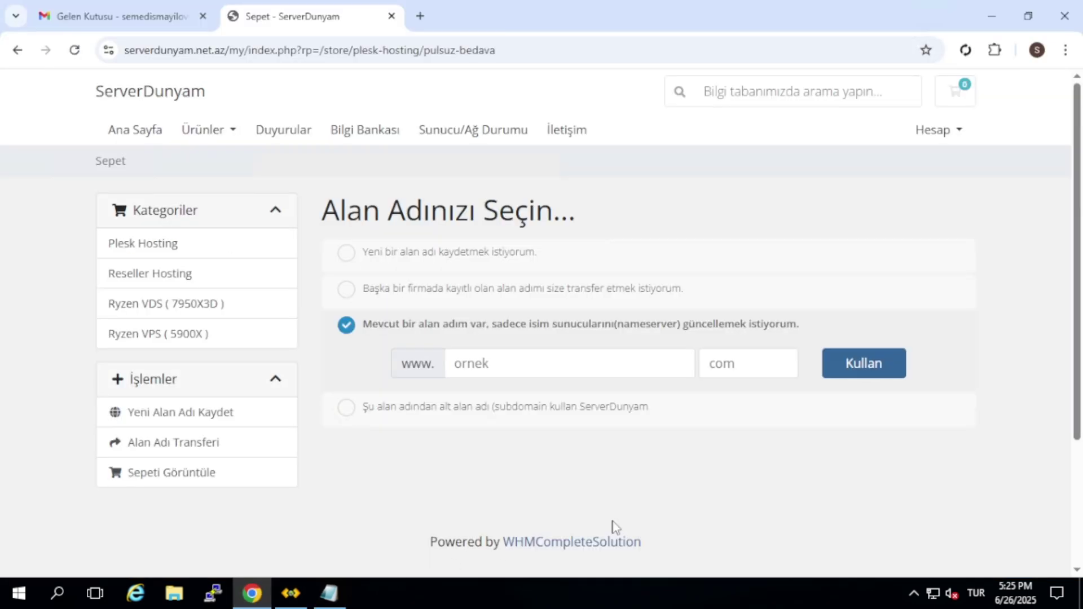
pyautogui.click(617, 410)
pyautogui.click(497, 404)
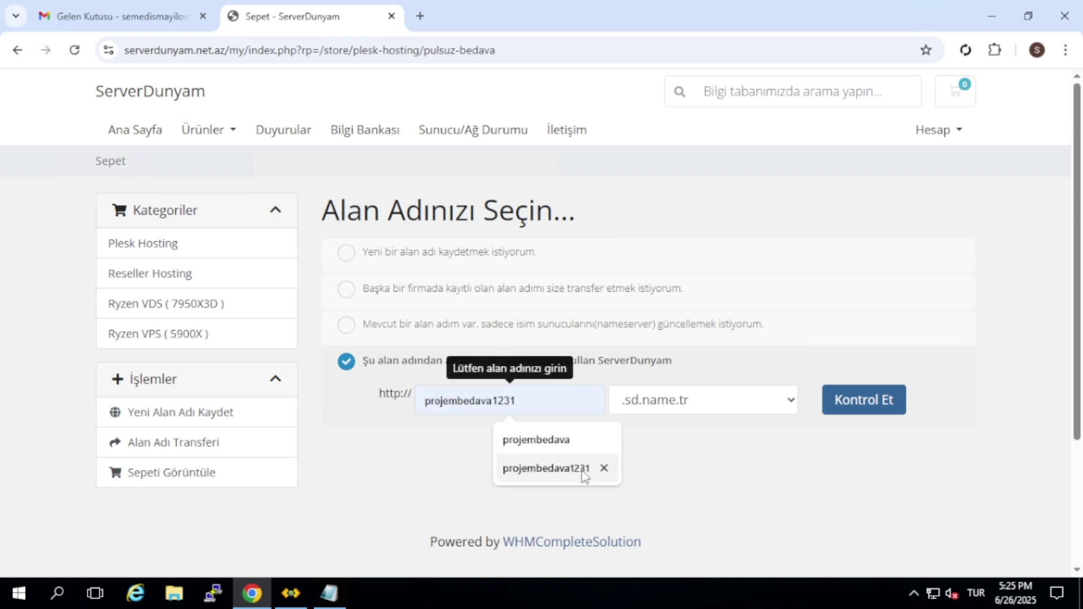
pyautogui.click(546, 468)
pyautogui.moveTo(511, 400); pyautogui.dragTo(573, 399)
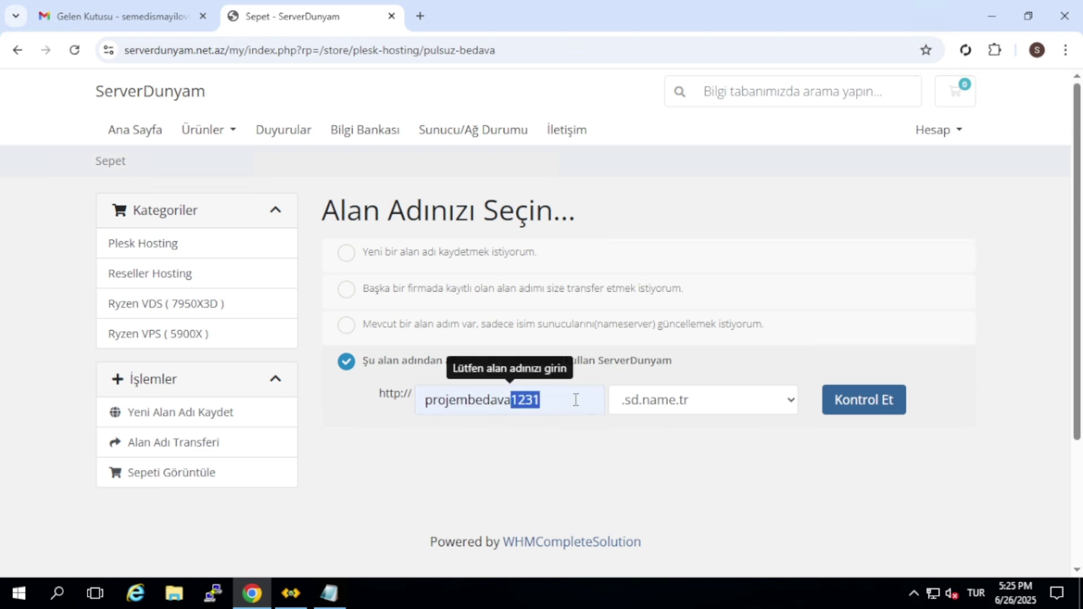
pyautogui.write('873')
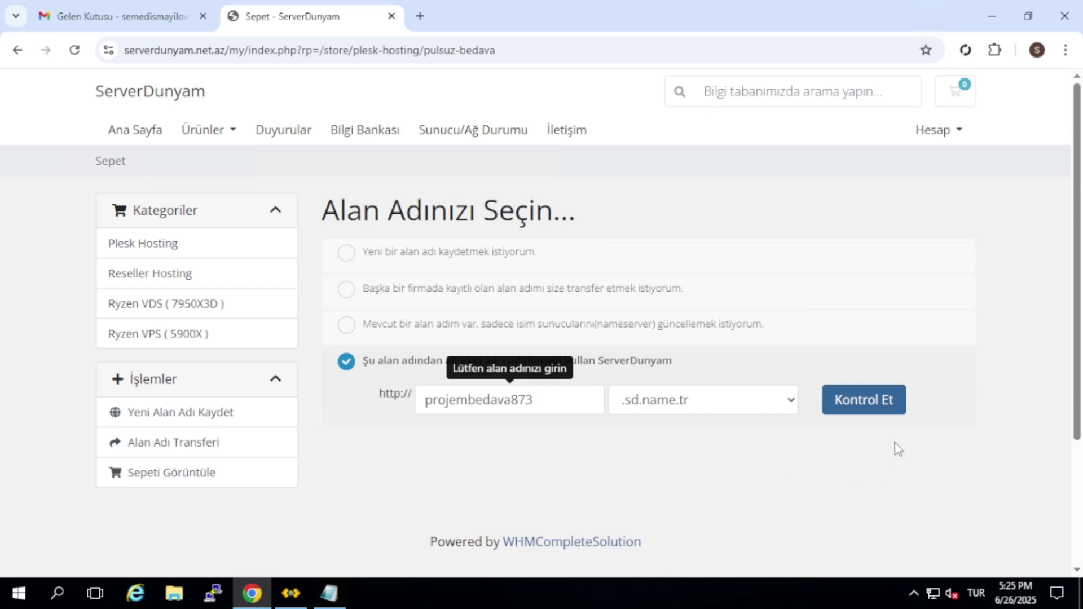
pyautogui.click(863, 399)
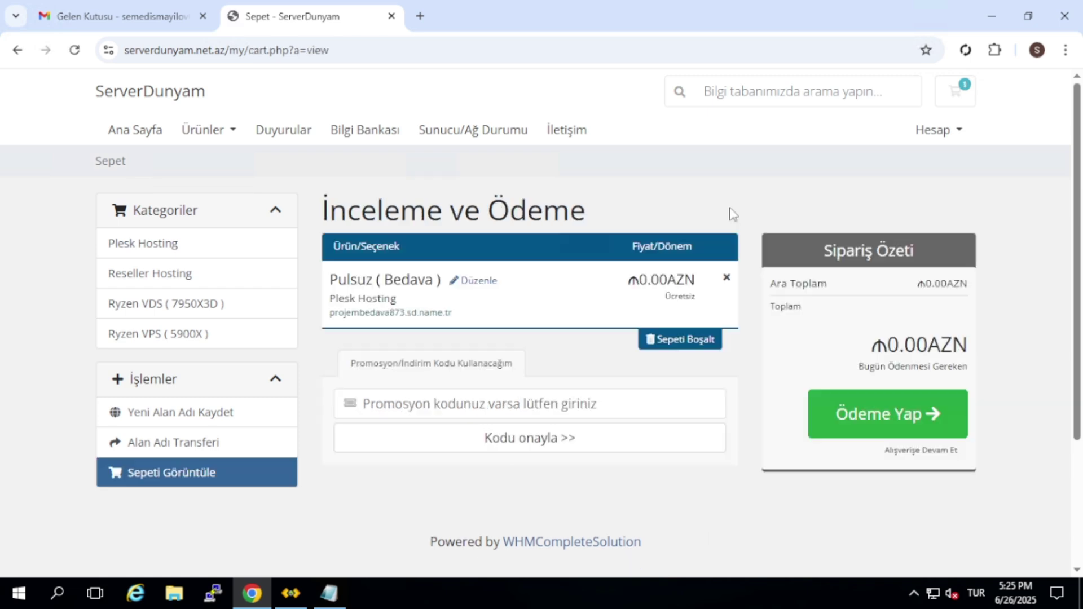
pyautogui.moveTo(843, 342); pyautogui.dragTo(1004, 347)
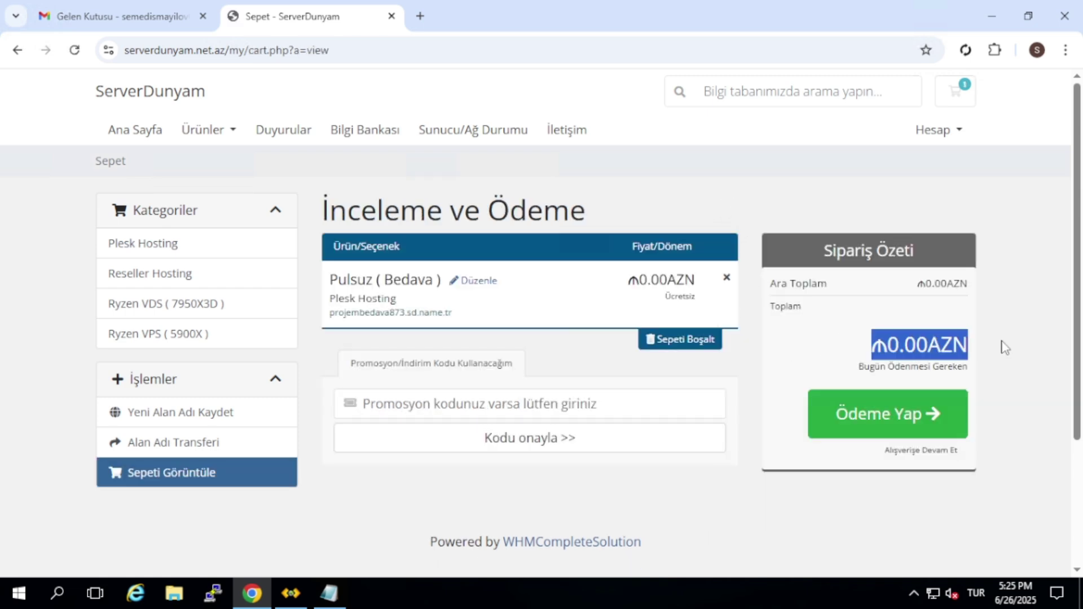
# Proceed to checkout and autofill the first name, surname and e-mail address
pyautogui.click(899, 416)
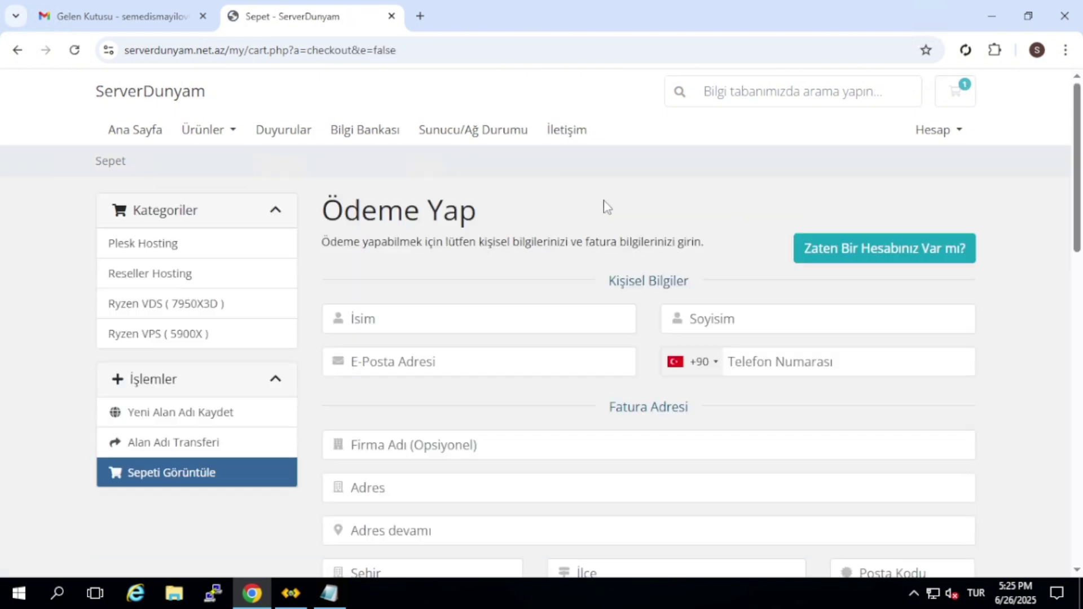
pyautogui.scroll(-1, 606, 207)
pyautogui.click(519, 238)
pyautogui.click(500, 288)
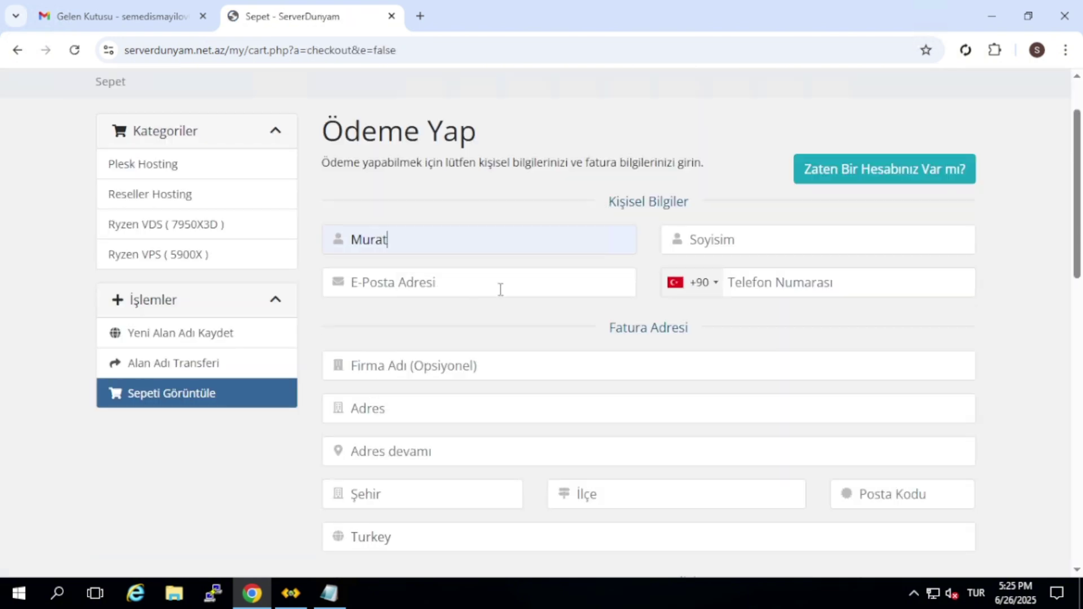
pyautogui.click(709, 239)
pyautogui.click(769, 279)
pyautogui.click(550, 288)
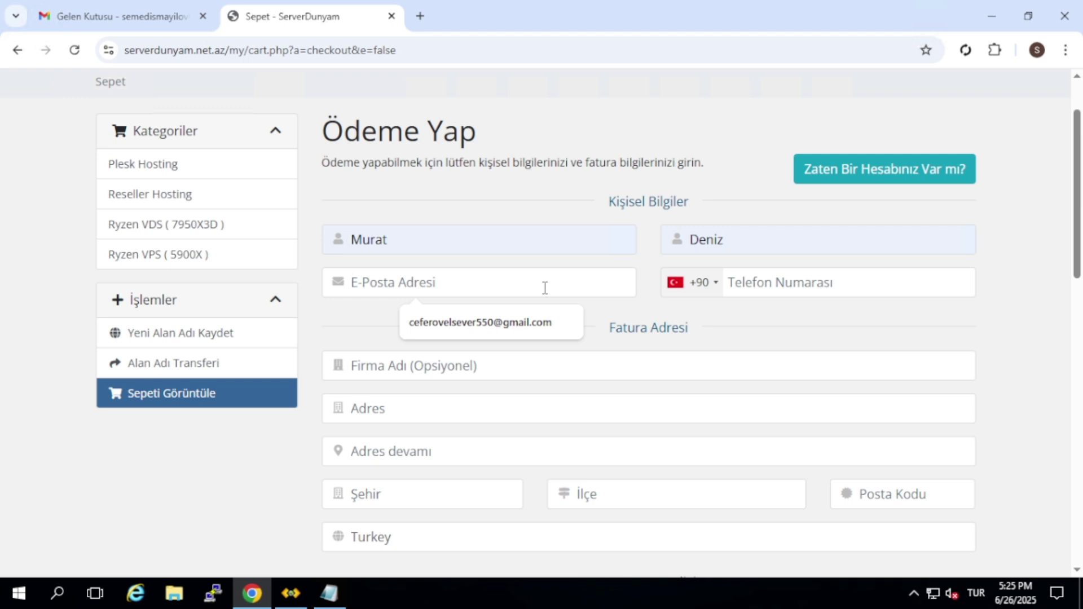
pyautogui.hotkey('ctrl', 'v')
# Enter the contact phone number and autofill street address, city, district and postal code
pyautogui.click(779, 279)
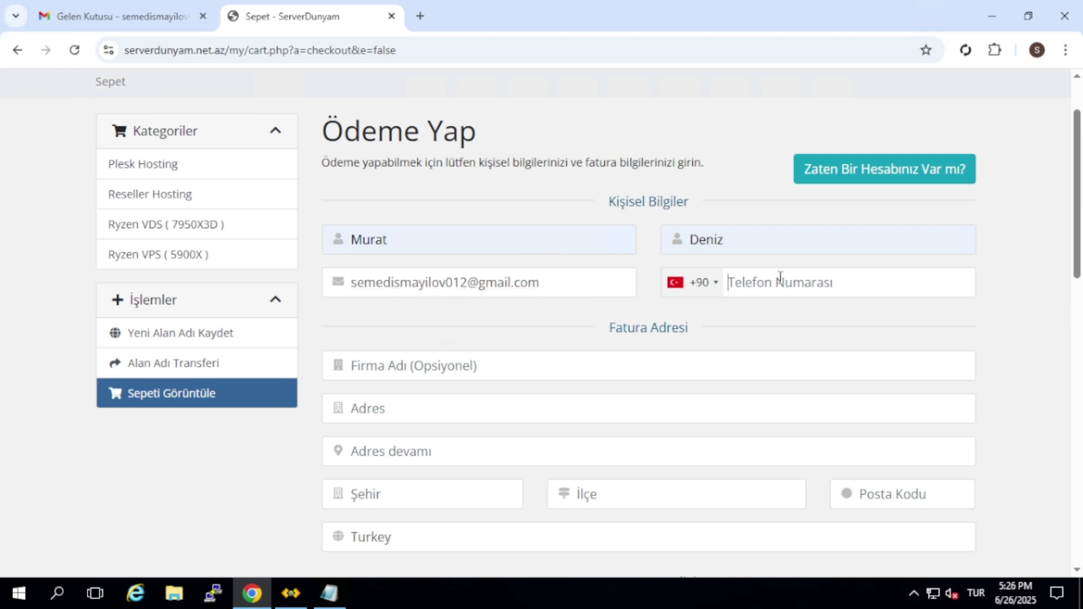
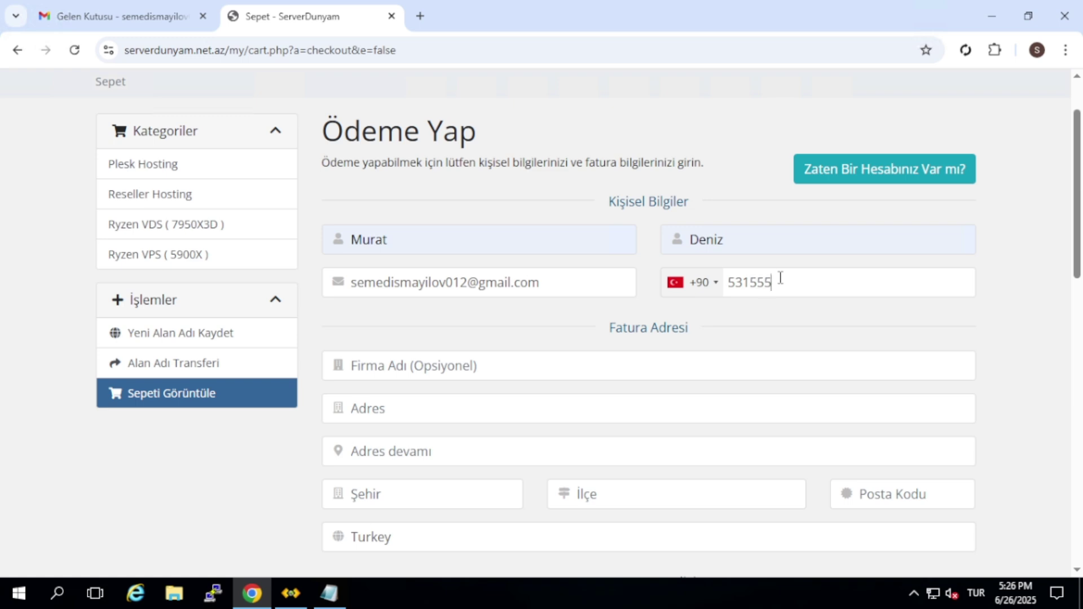
pyautogui.scroll(-3, 779, 278)
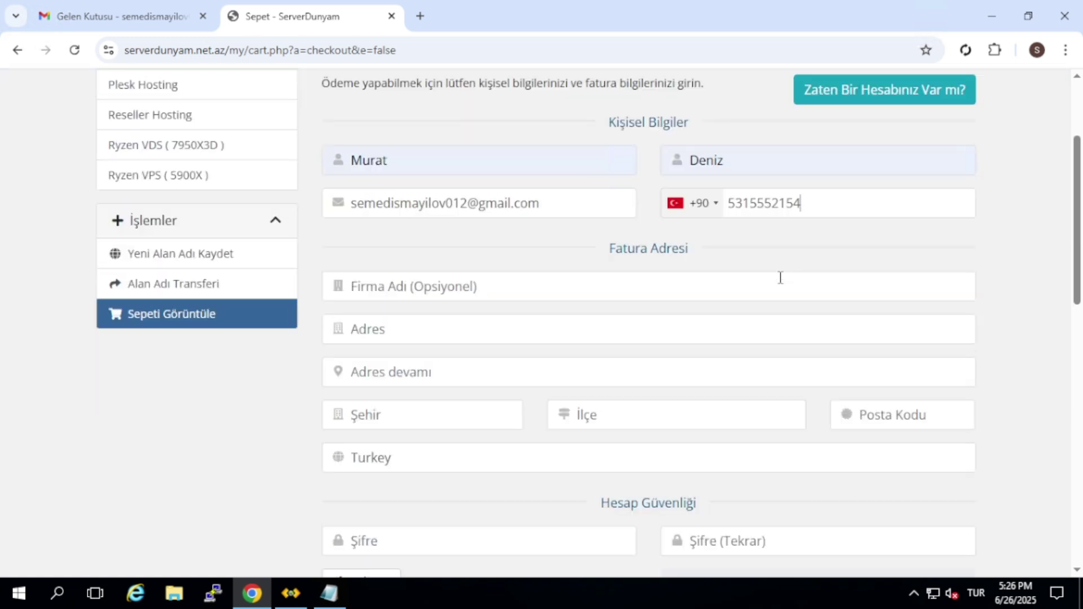
pyautogui.click(532, 259)
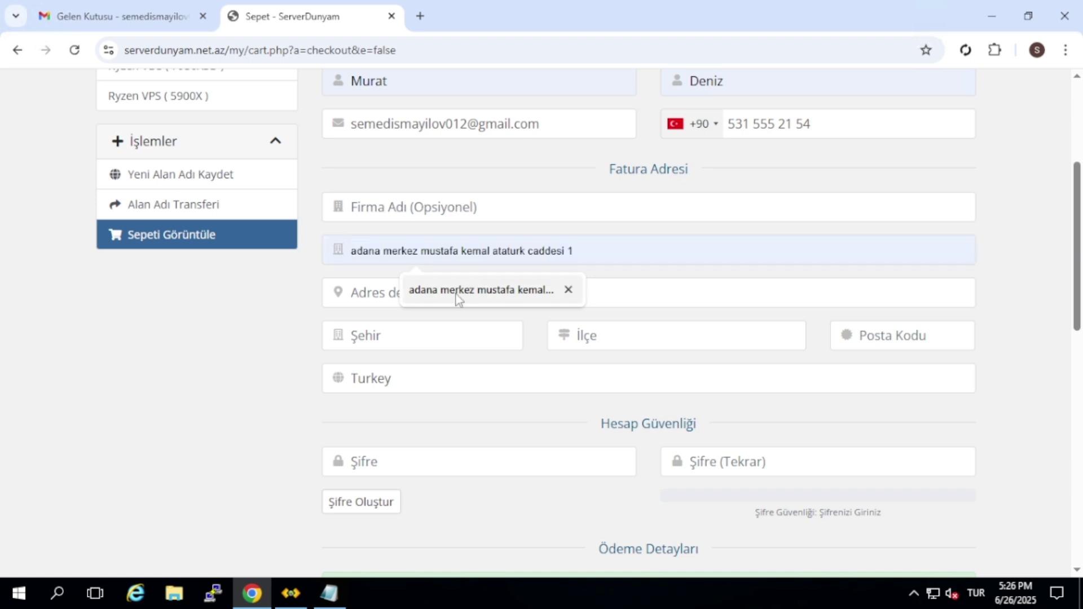
pyautogui.click(457, 291)
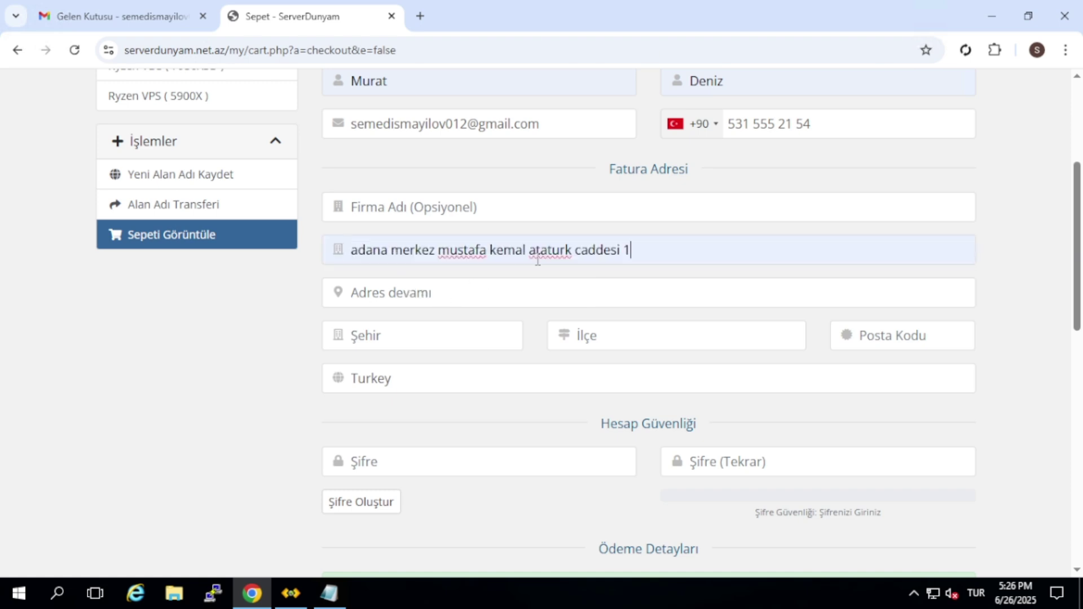
pyautogui.click(428, 338)
pyautogui.click(422, 372)
pyautogui.click(636, 336)
pyautogui.click(660, 376)
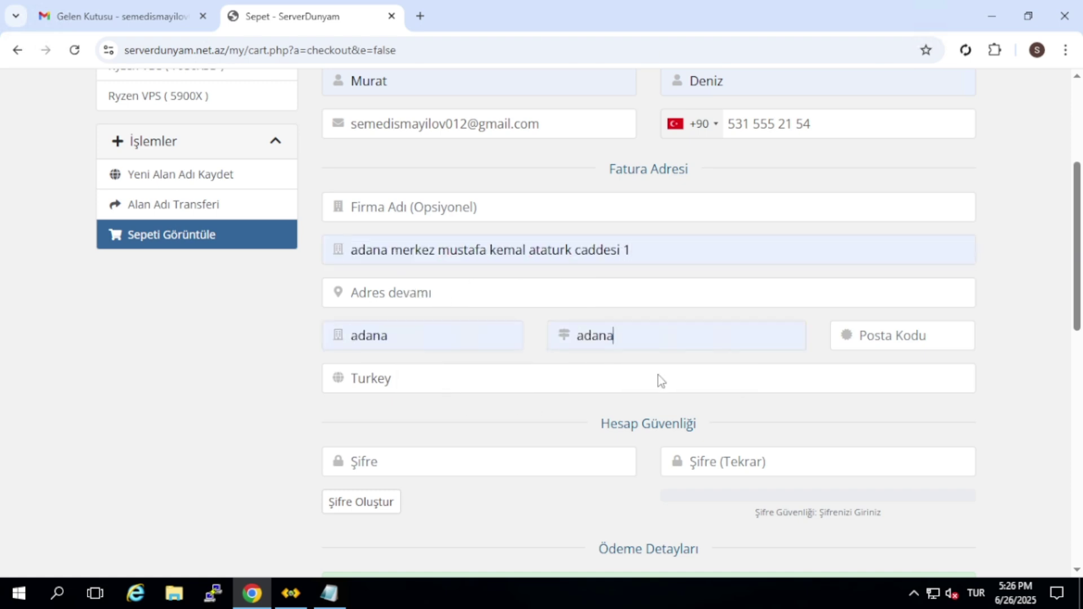
pyautogui.click(877, 335)
pyautogui.click(916, 375)
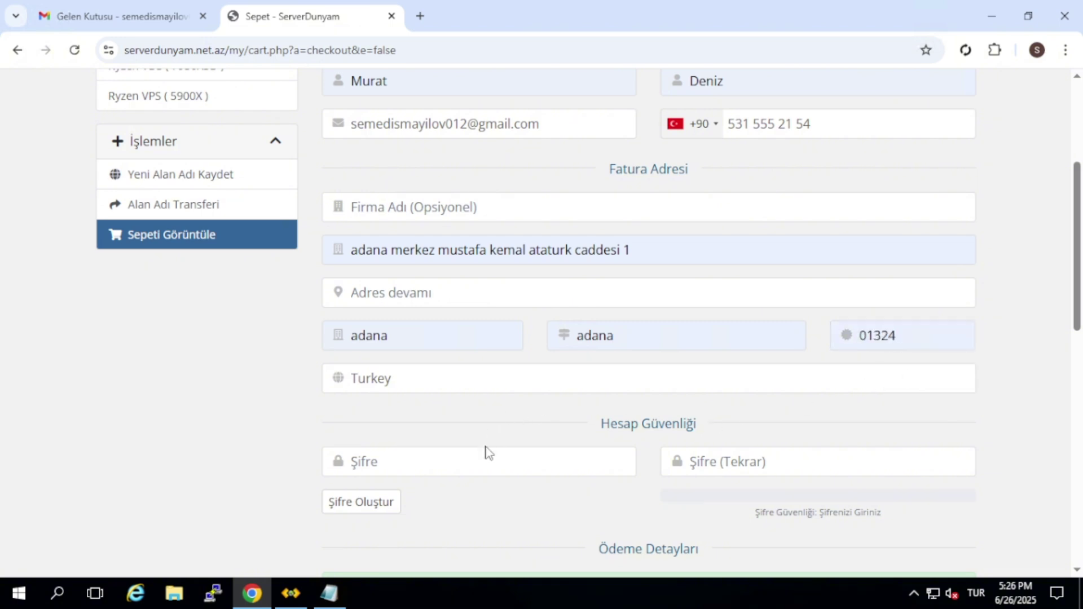
# Enter the account password in the Şifre fields
pyautogui.scroll(-1, 496, 451)
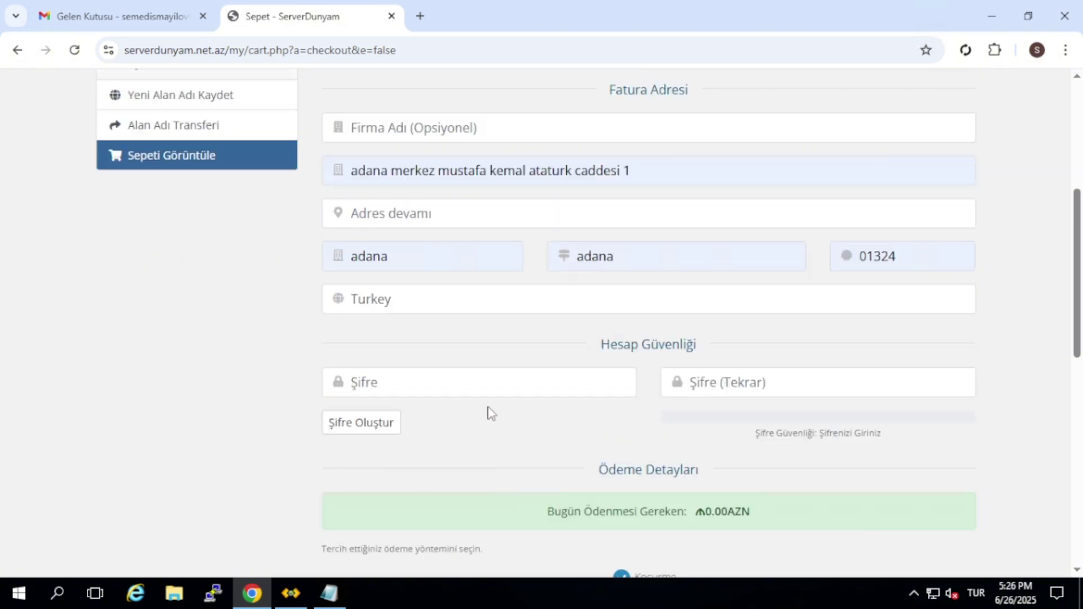
pyautogui.press('Tab')
pyautogui.press('Tab')
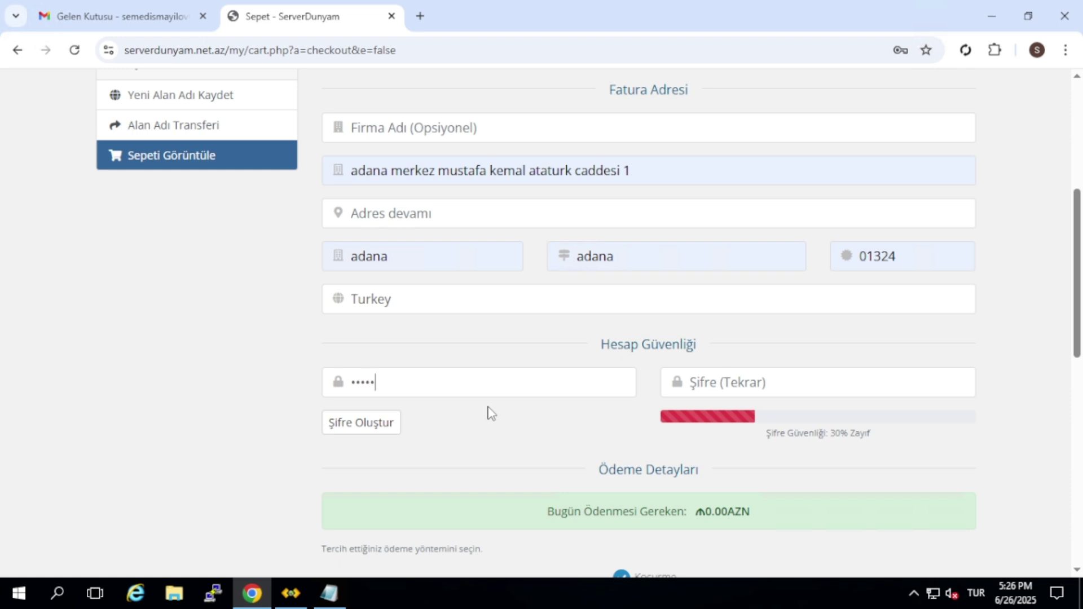
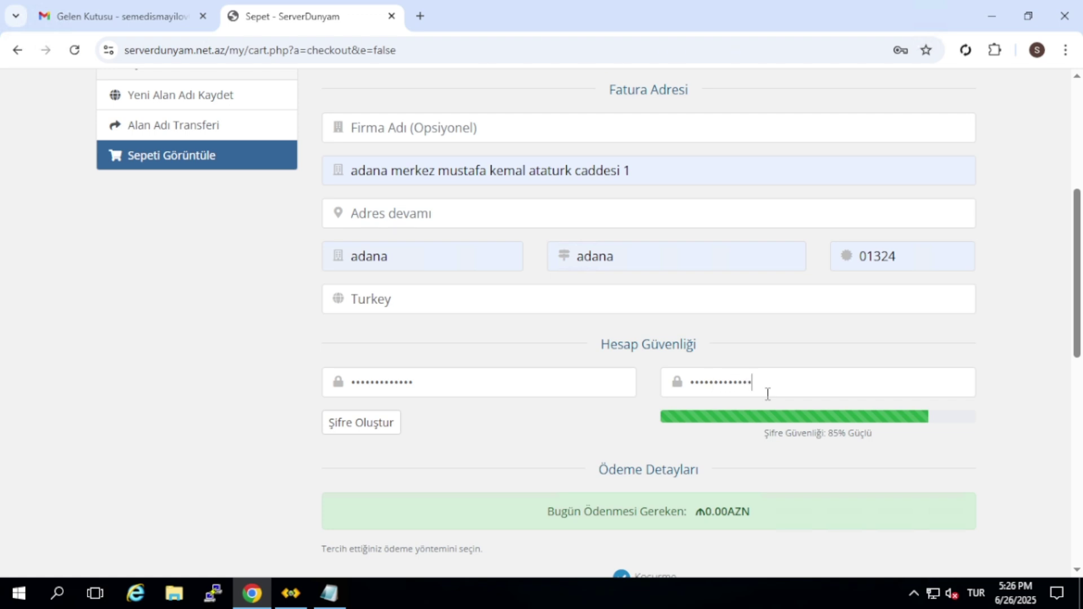
pyautogui.scroll(-1, 767, 394)
# Highlight the Notepad warning about entering correct details, then return to the checkout form
pyautogui.click(336, 584)
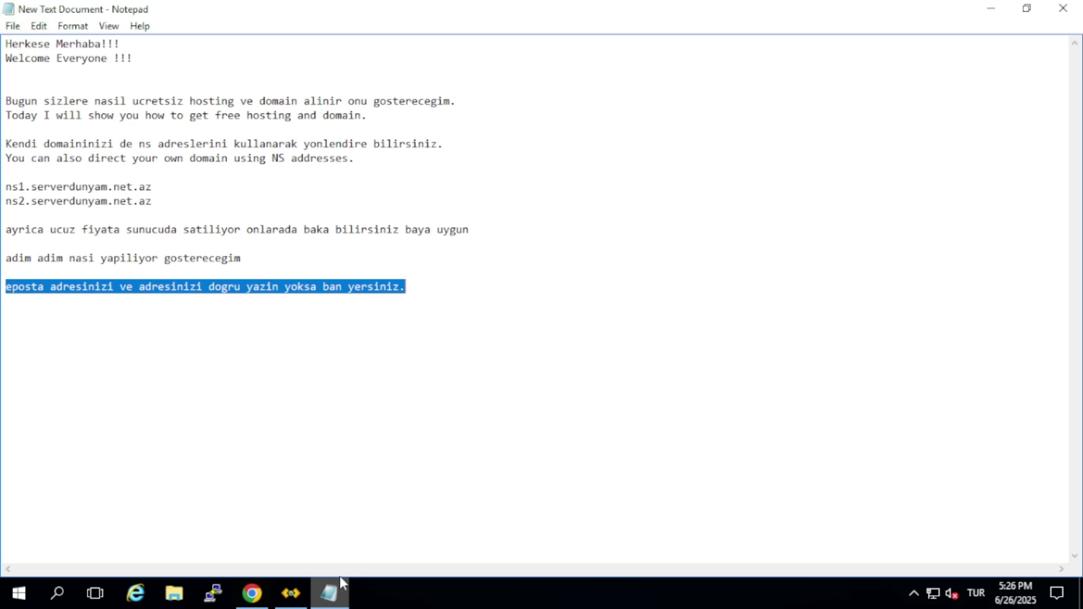
pyautogui.click(231, 303)
pyautogui.doubleClick(228, 289)
pyautogui.moveTo(45, 293); pyautogui.dragTo(447, 288)
pyautogui.click(448, 288)
pyautogui.click(264, 600)
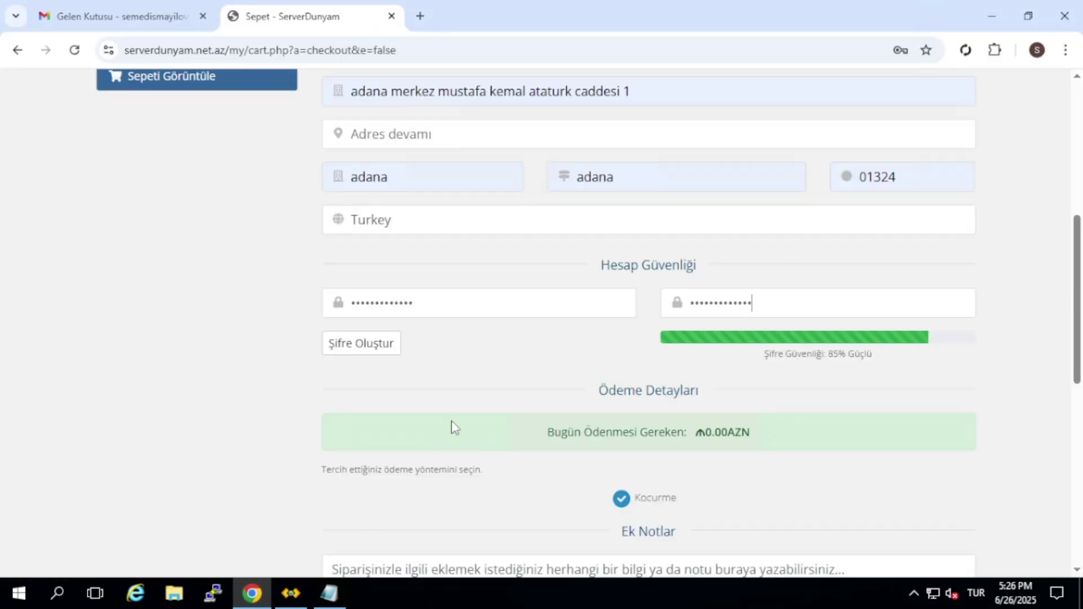
pyautogui.scroll(7, 452, 423)
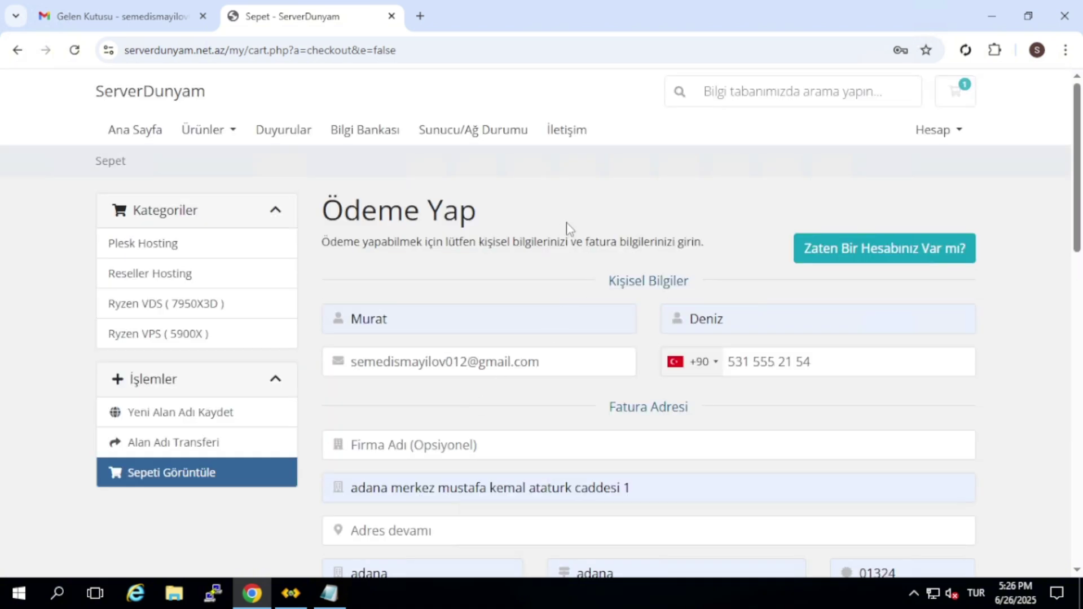
pyautogui.scroll(-10, 602, 326)
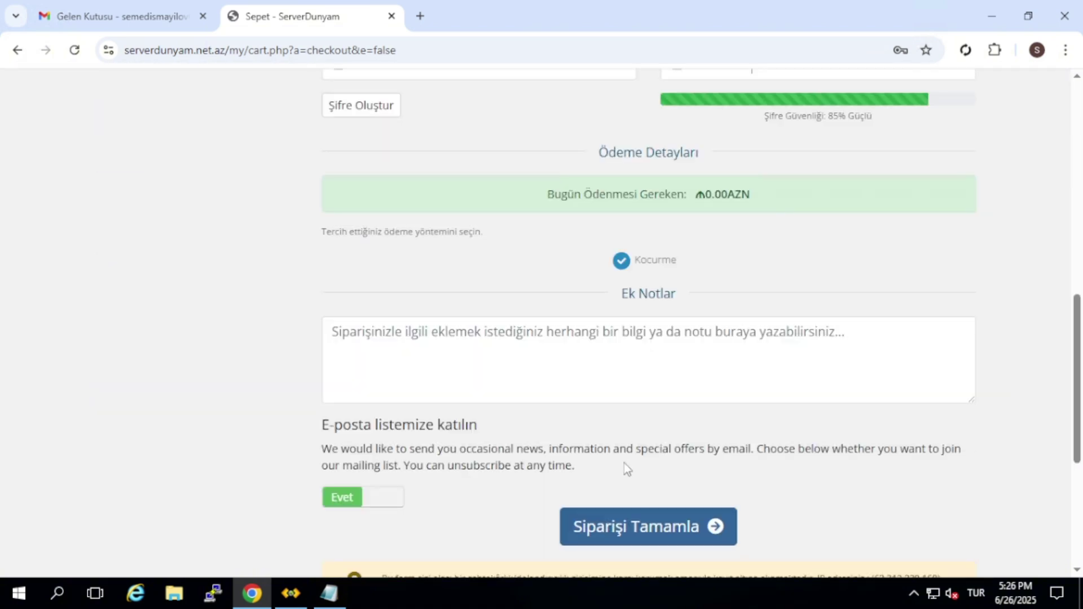
# Submit the order with Siparişi Tamamla and decline Chrome's address and password saving
pyautogui.click(618, 520)
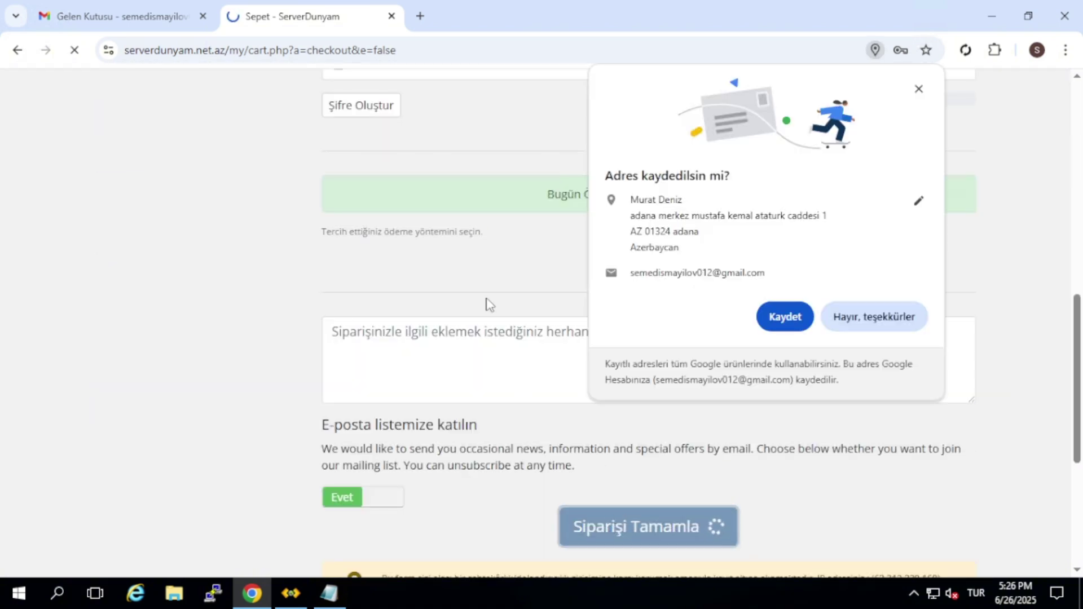
pyautogui.click(845, 324)
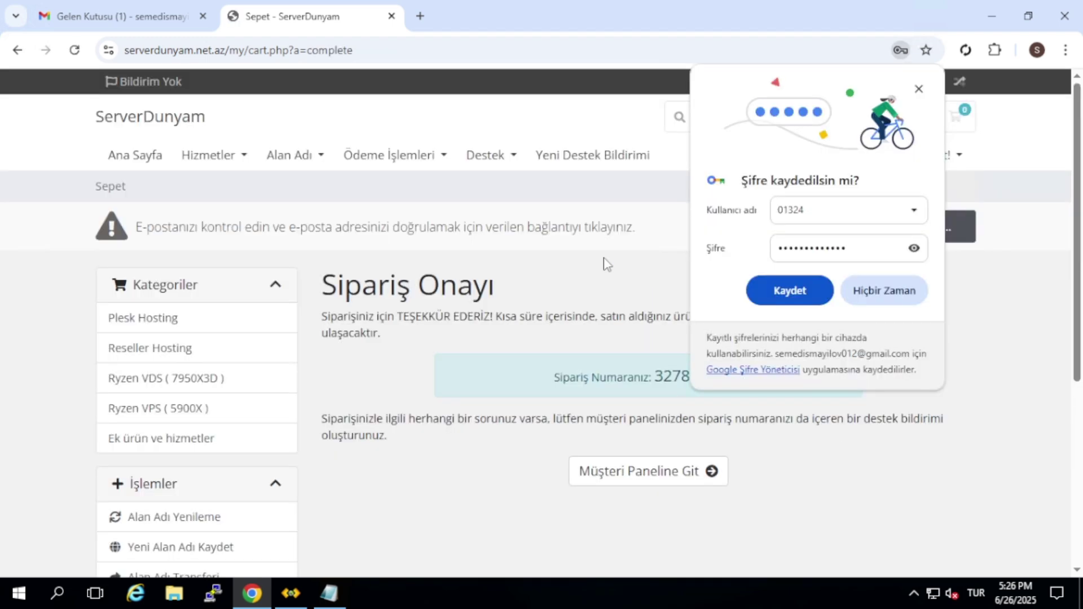
pyautogui.click(857, 289)
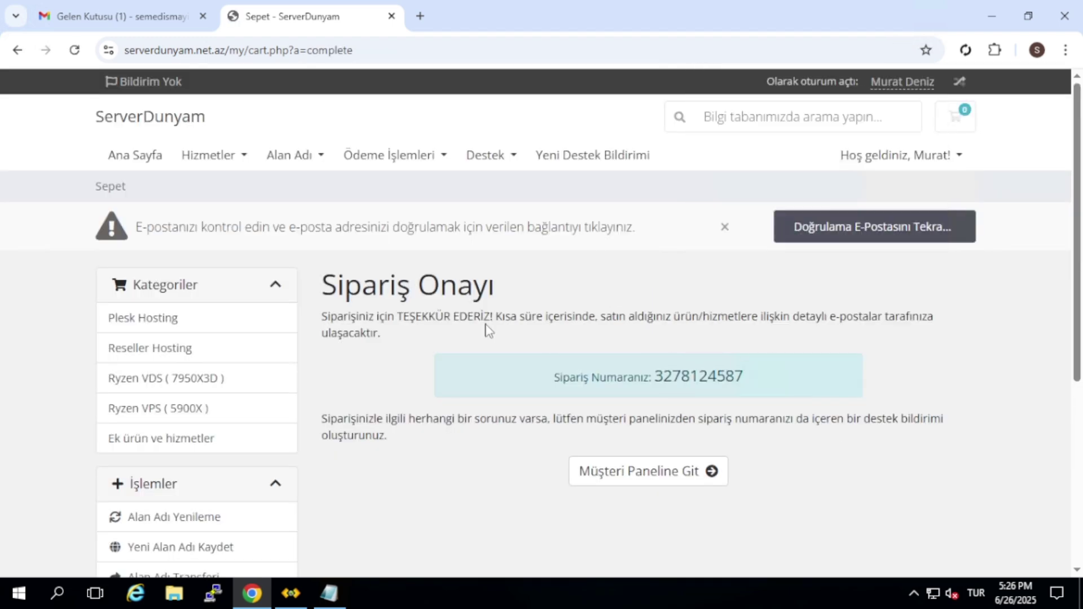
pyautogui.click(163, 18)
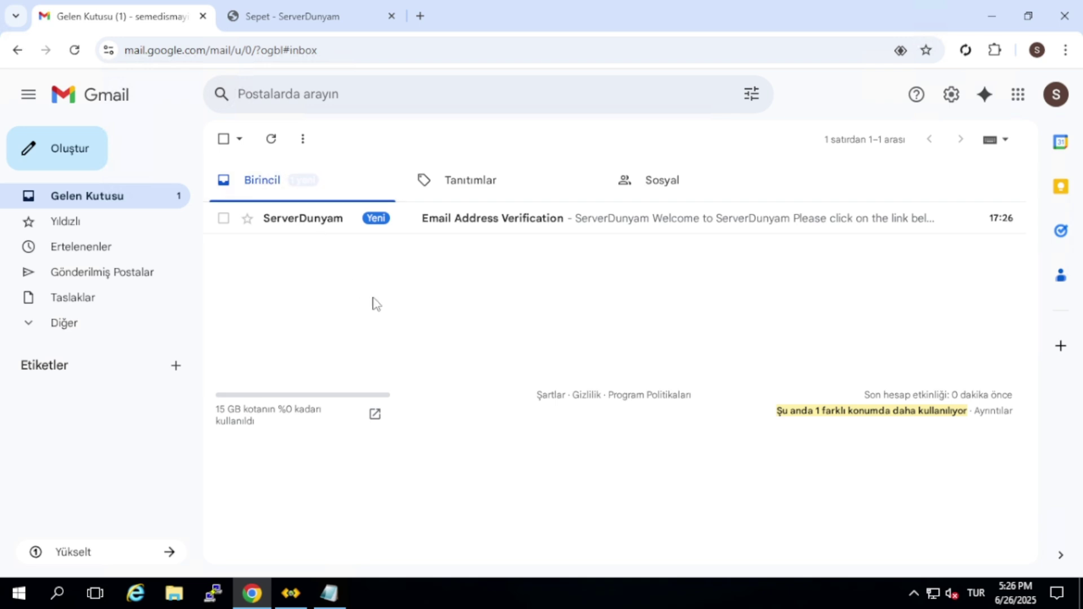
# Open the Email Address Verification message and add 'esinizi onay' to the notes
pyautogui.click(294, 16)
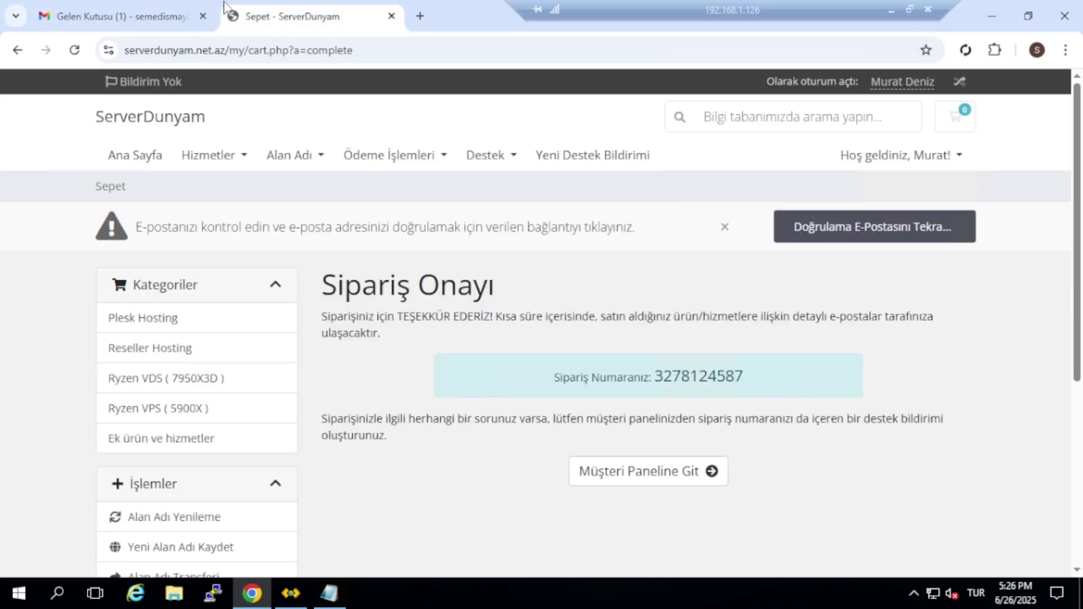
pyautogui.click(135, 18)
pyautogui.click(550, 289)
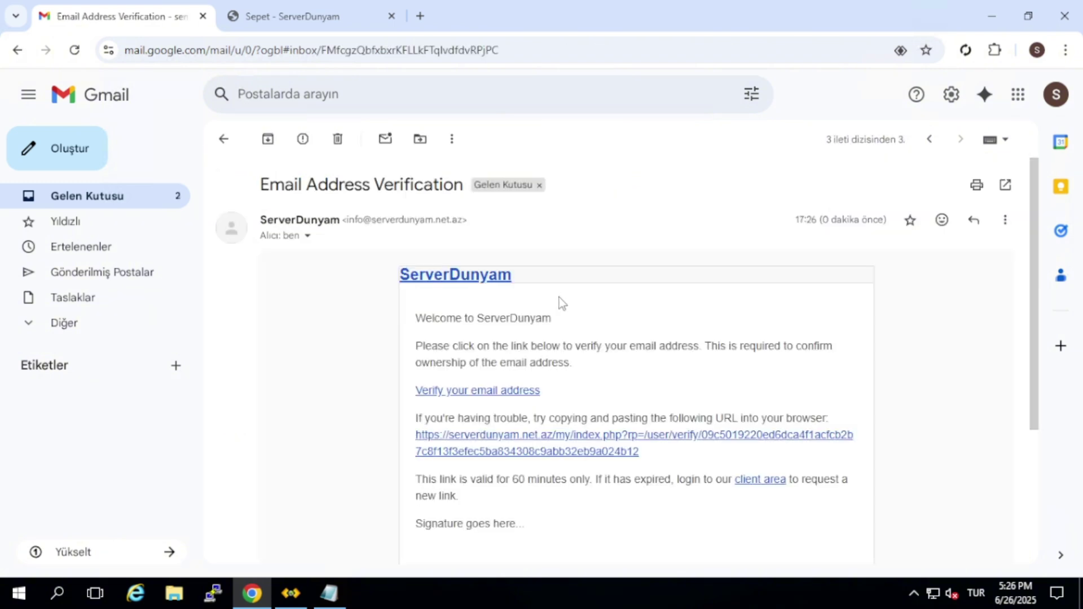
pyautogui.scroll(-3, 564, 344)
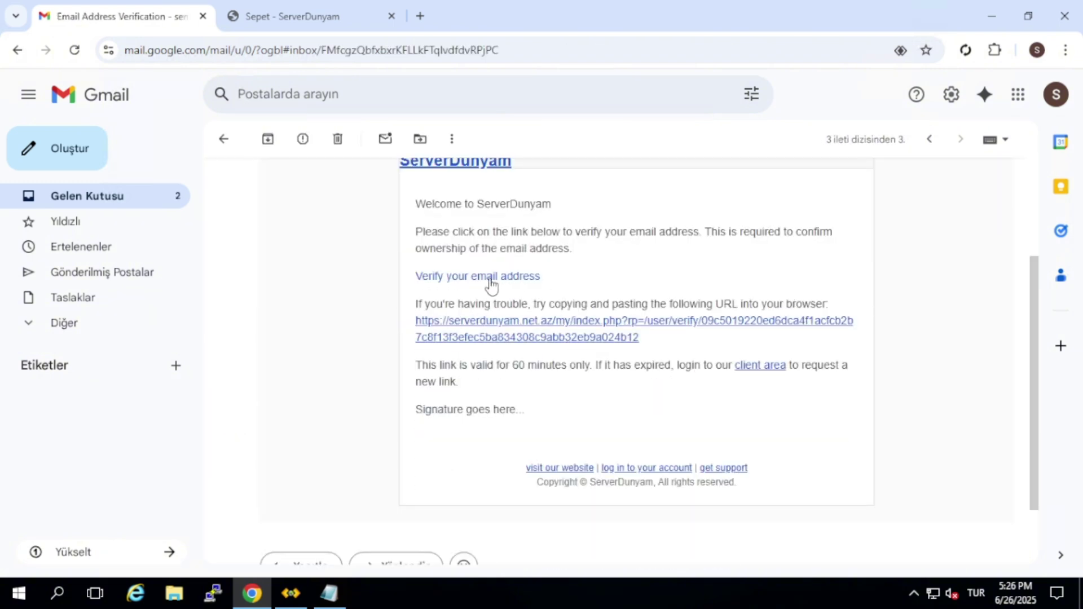
pyautogui.click(329, 593)
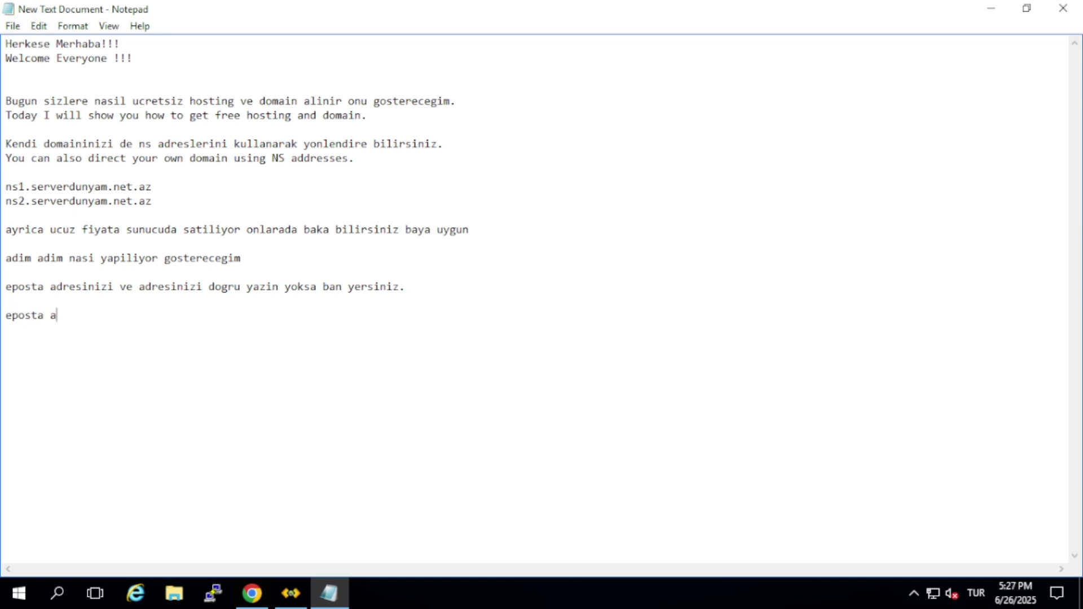
pyautogui.write('esinizi onaylayin')
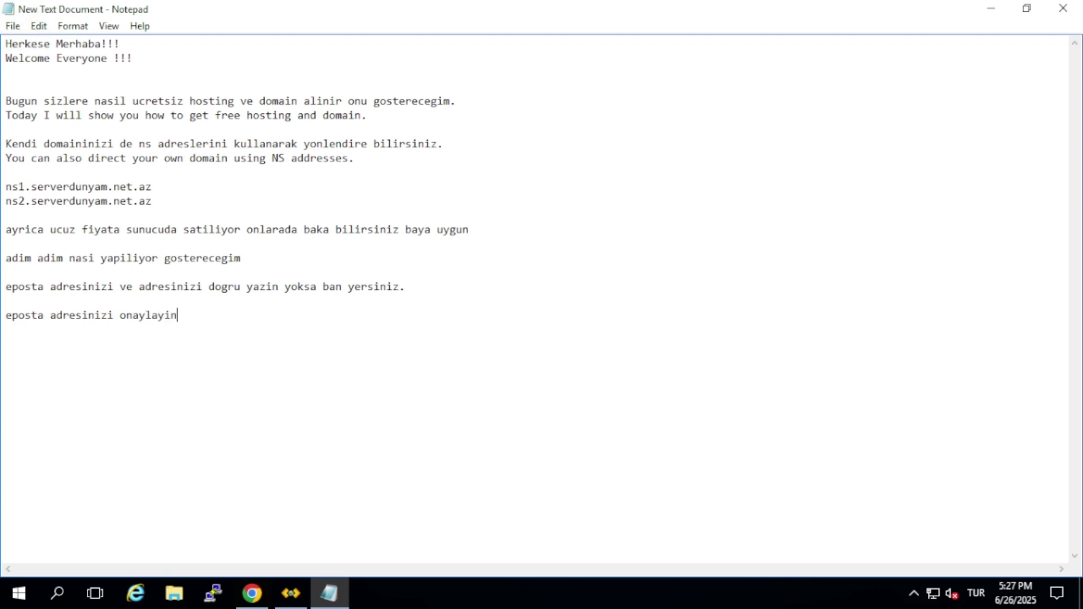
# Follow the verification link and go to the client area via Müşteri Paneline Git
pyautogui.click(252, 593)
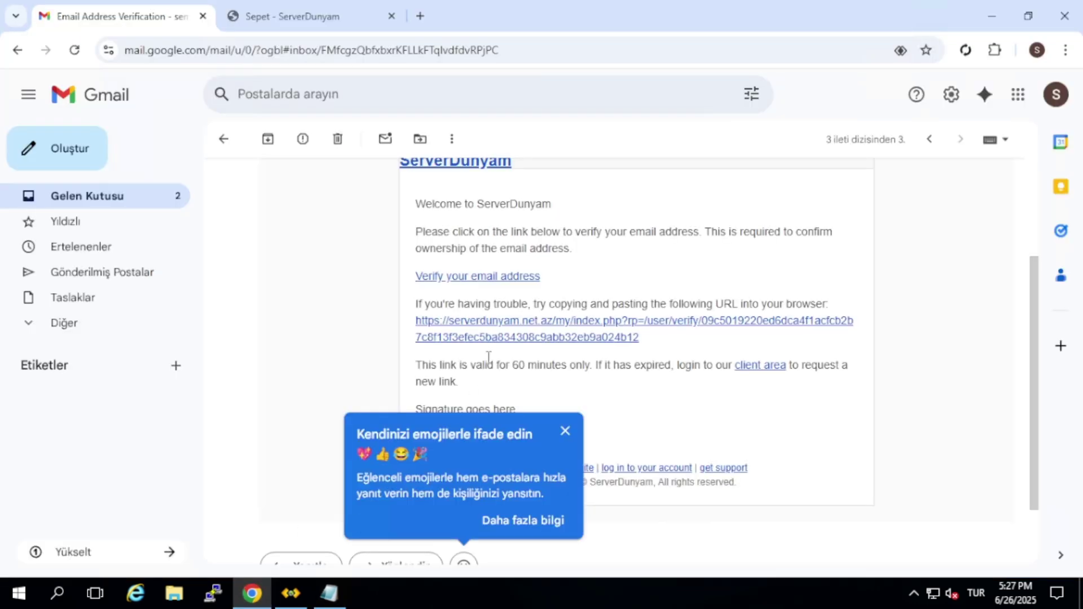
pyautogui.click(486, 279)
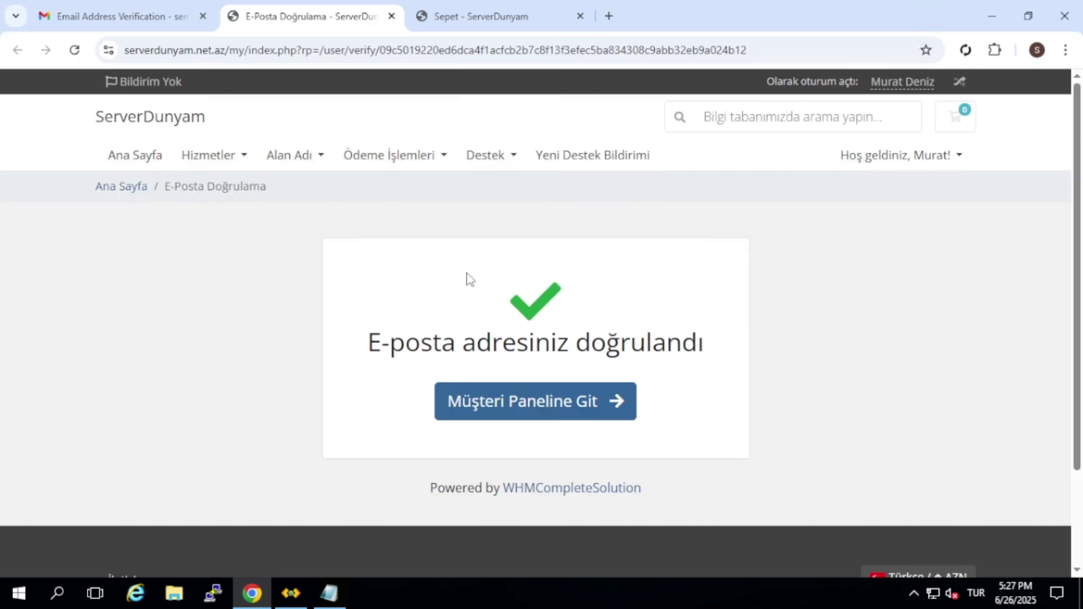
pyautogui.click(523, 415)
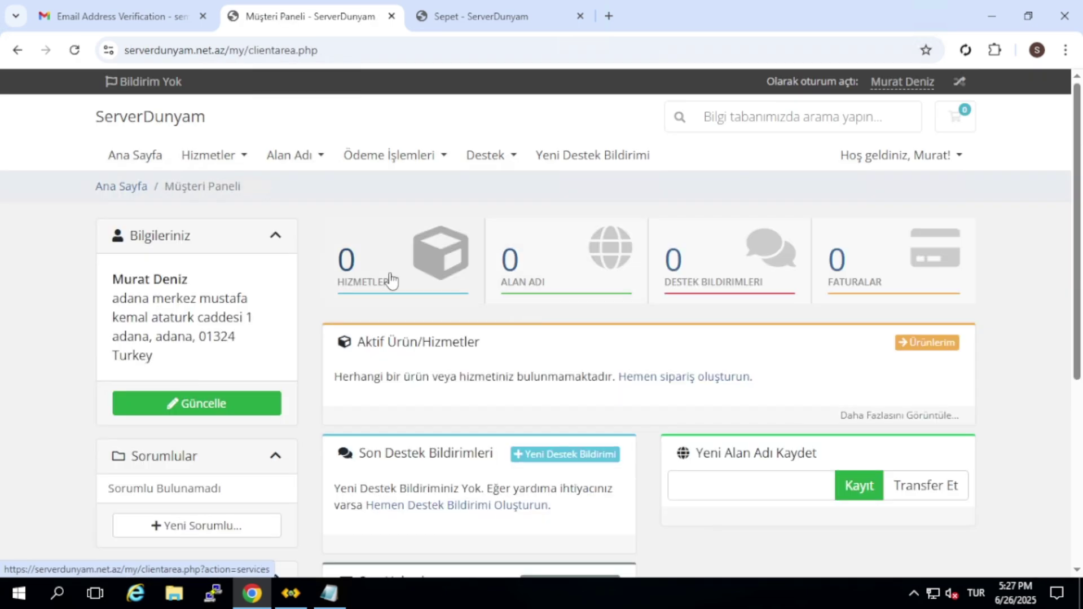
pyautogui.click(333, 595)
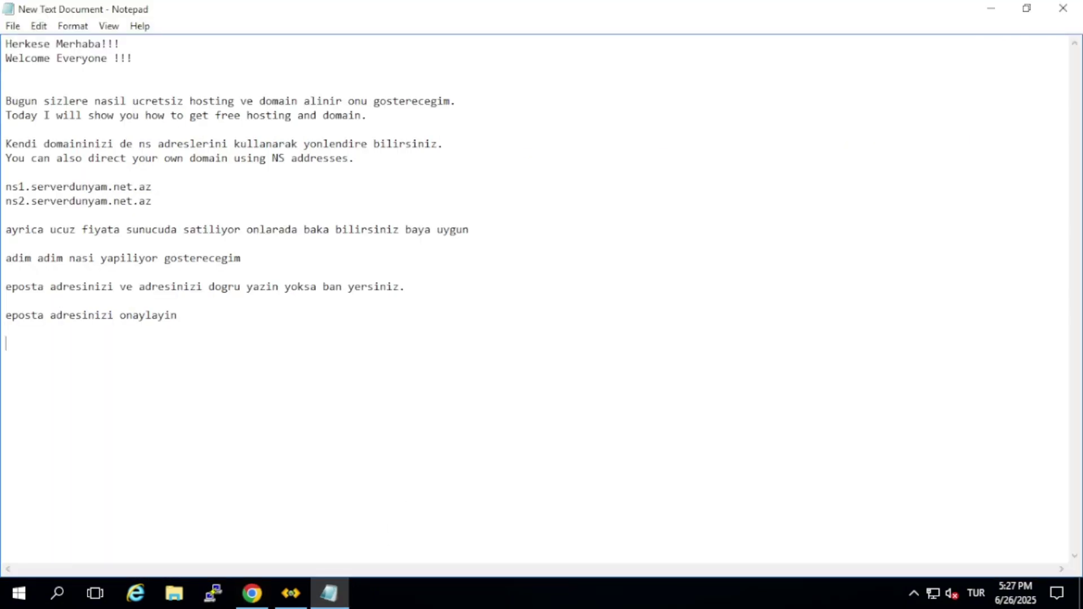
# Add the note 'onay genelde 2-3 dk suruyor daha erkende ola bilir bek' and return to the client panel
pyautogui.write('onay genelde 2-3')
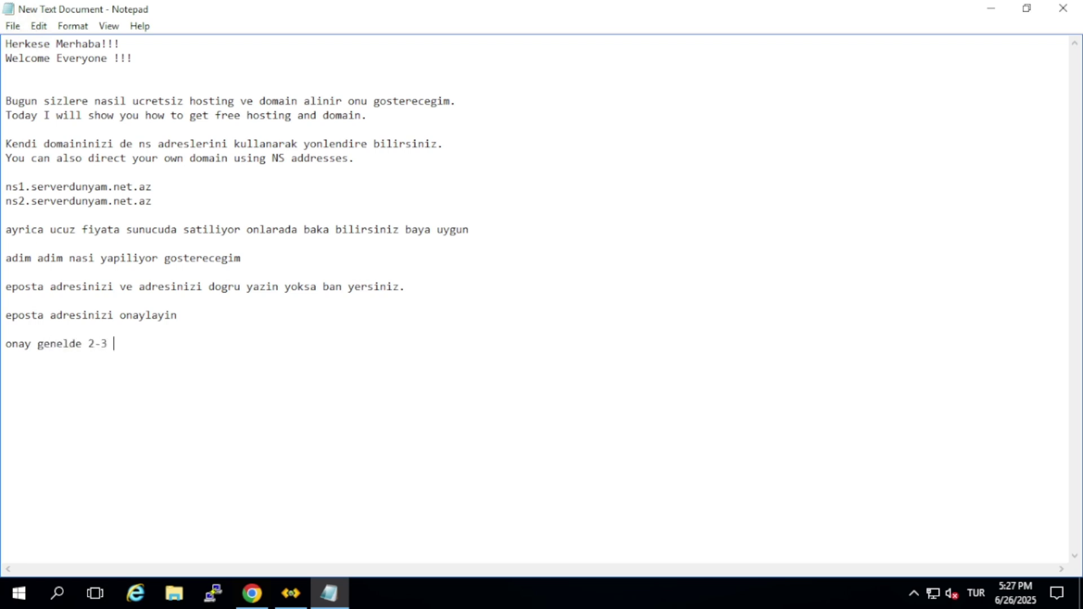
pyautogui.write(' dk suruyor daha erkende o')
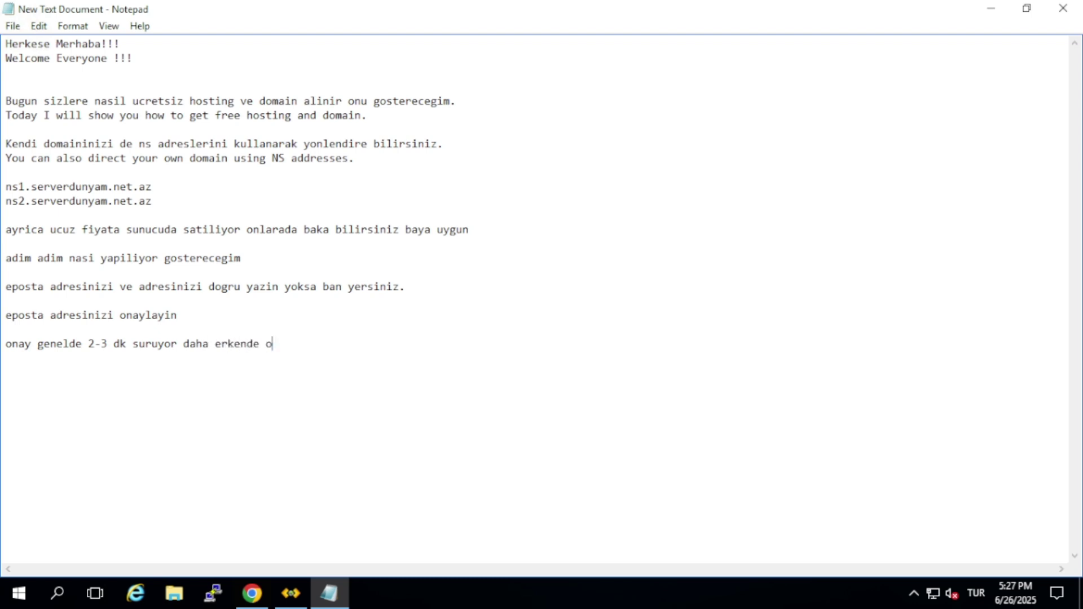
pyautogui.write('la bilir bekleyelim')
pyautogui.click(253, 592)
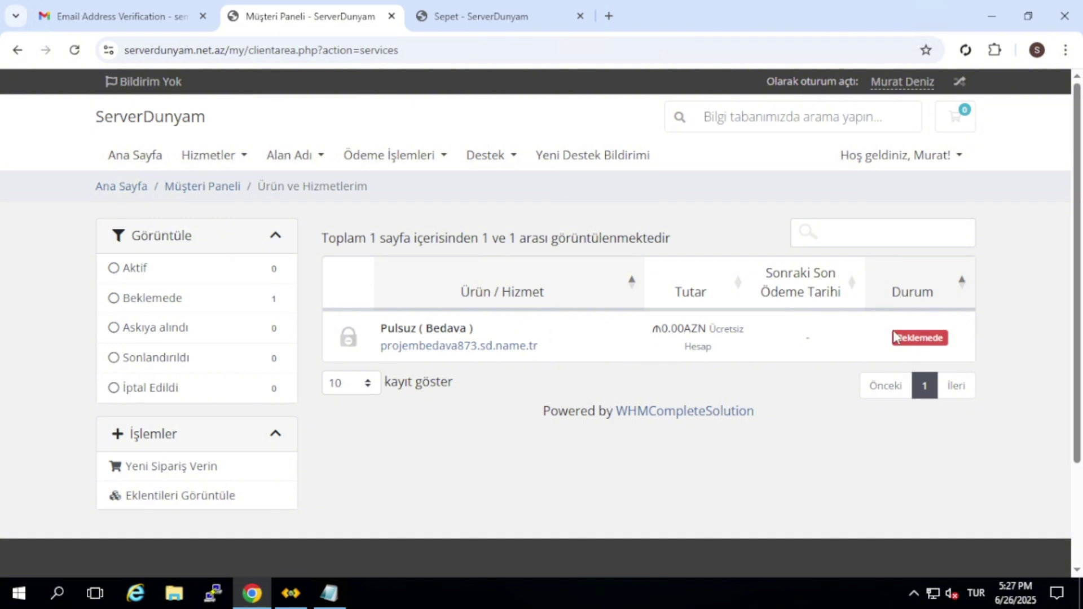
# Read the Pulsuz plan's domain-not-created alert, then return via Hizmetler > Ürünlerim
pyautogui.click(925, 346)
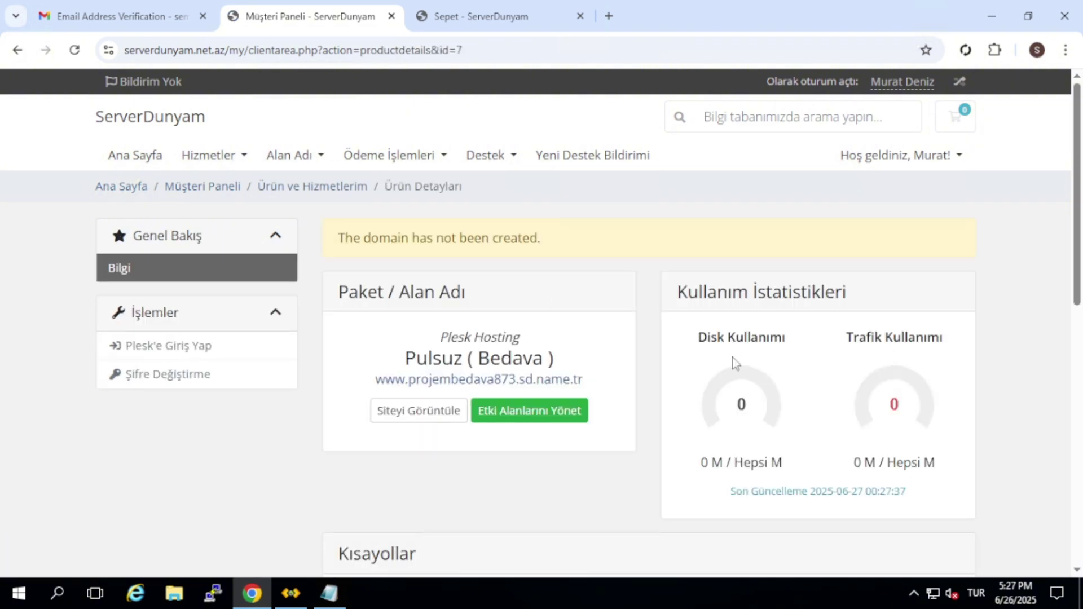
pyautogui.scroll(-1, 610, 333)
pyautogui.moveTo(361, 159); pyautogui.dragTo(542, 160)
pyautogui.click(591, 198)
pyautogui.scroll(-1, 593, 242)
pyautogui.scroll(1, 585, 245)
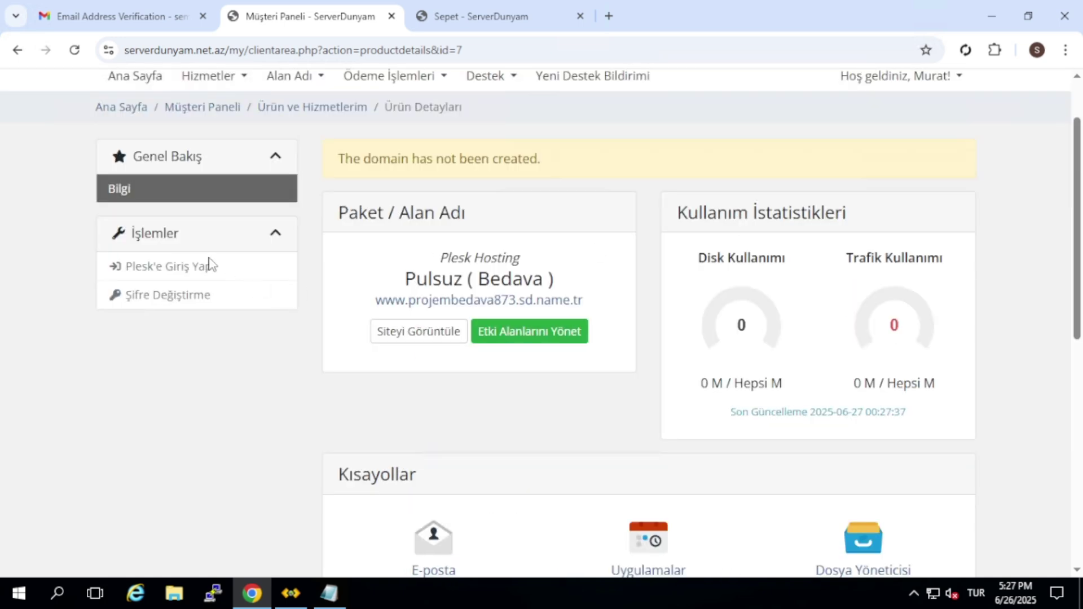
pyautogui.scroll(1, 249, 218)
pyautogui.click(225, 158)
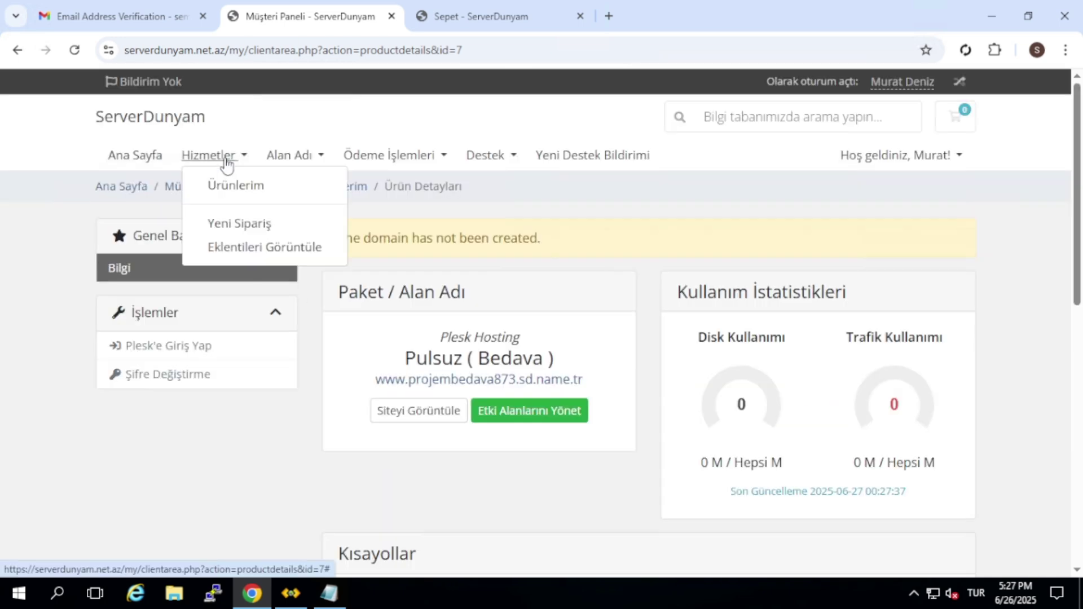
pyautogui.click(240, 188)
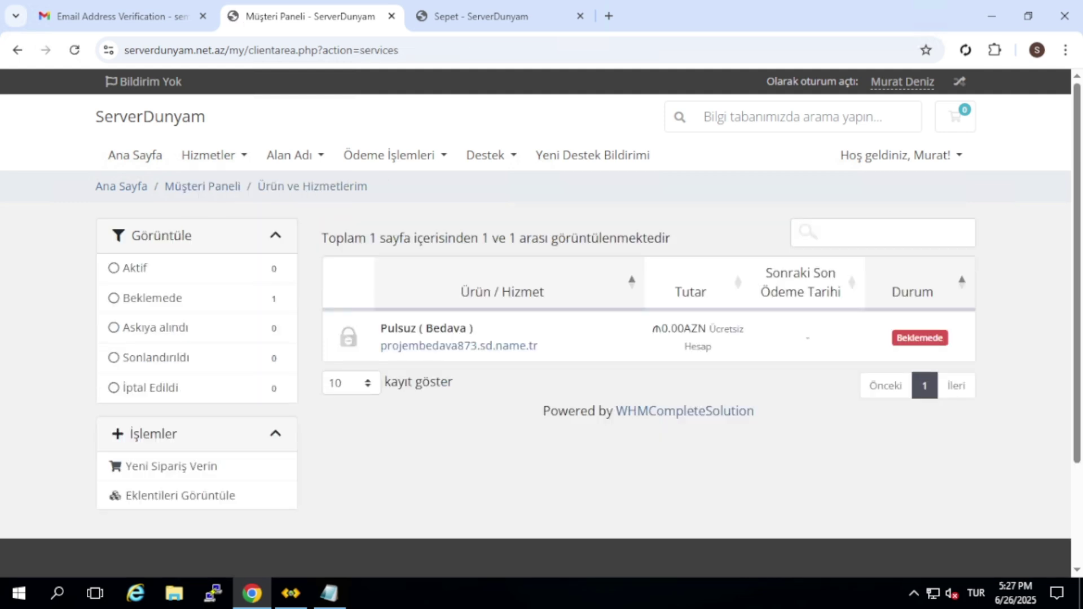
pyautogui.click(328, 593)
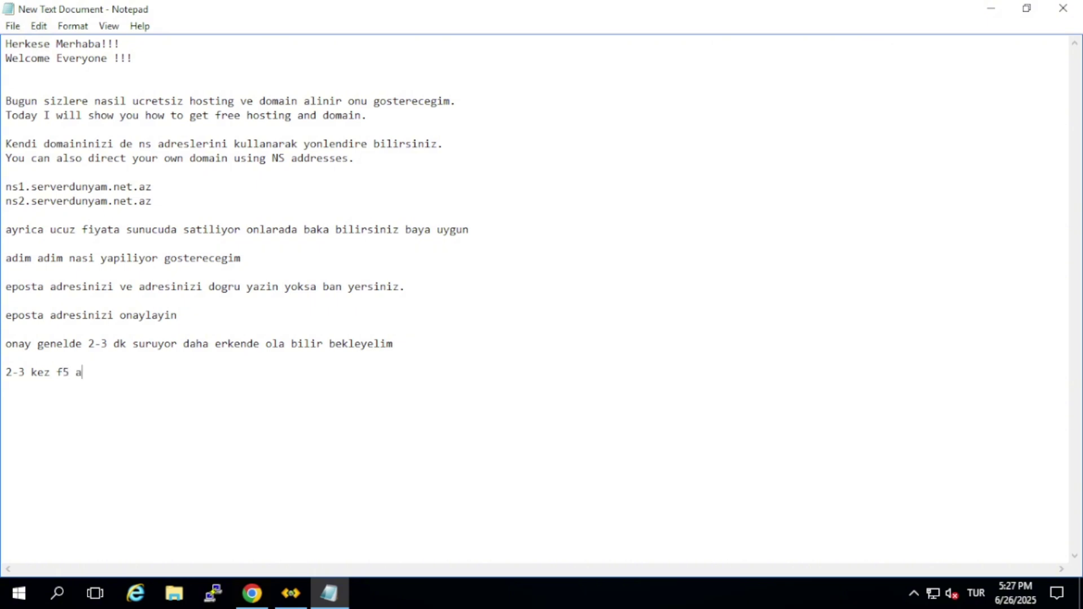
# Complete the note with 'ikdan sonra onaylanacaktir' and return to the ServerDunyam services list
pyautogui.write('ikdan sonra onaylanacaktir')
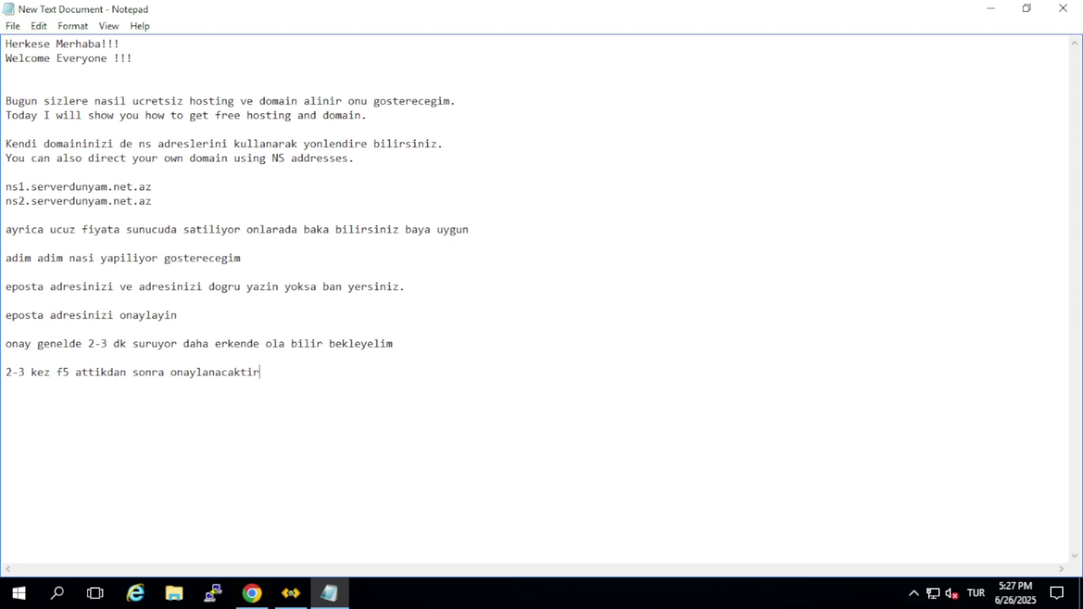
pyautogui.click(266, 589)
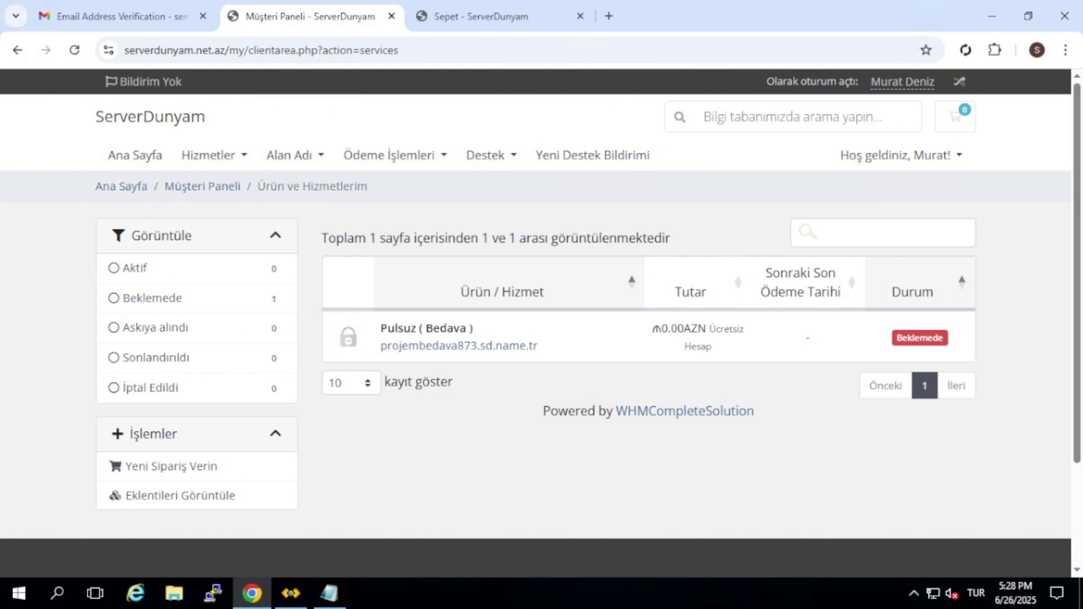
# Reload the services list twice to confirm the free plan is still pending, then return to Notepad
pyautogui.click(74, 50)
pyautogui.click(74, 49)
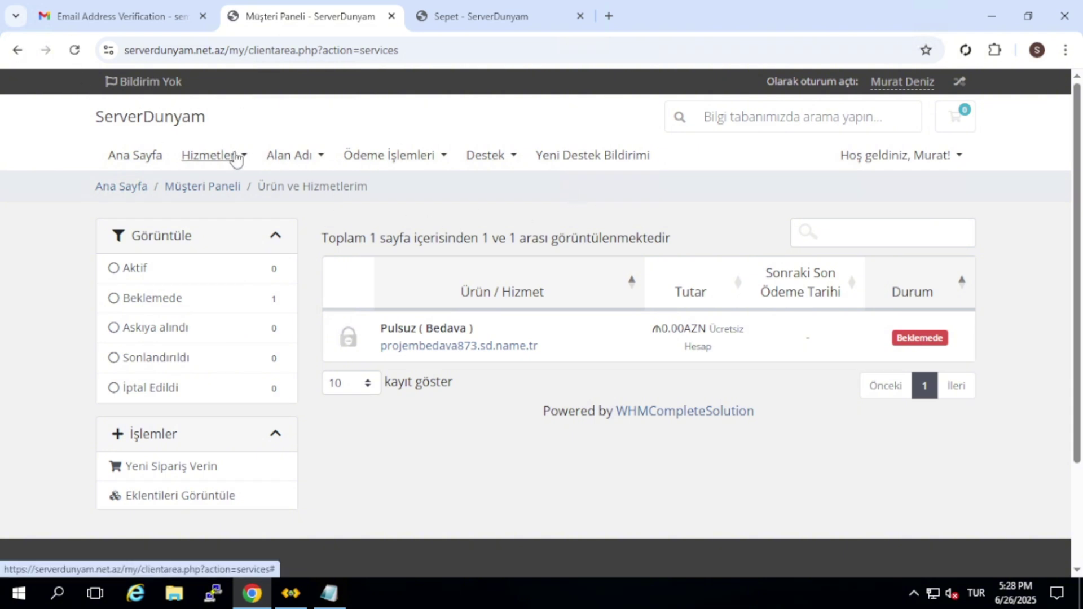
pyautogui.moveTo(431, 234); pyautogui.dragTo(380, 416)
pyautogui.hotkey('alt', 'Tab')
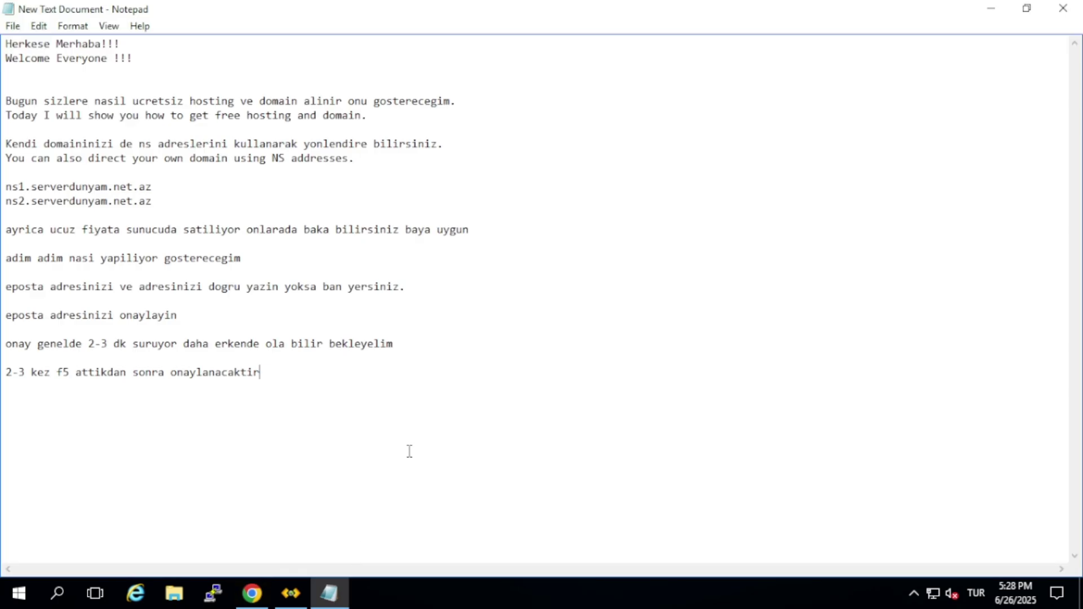
# Note 'bu onaylanana kadar yeni baska bir sipharisde verelim' in Notepad and go back to ServerDunyam
pyautogui.write('bu onaylanana kadar yen')
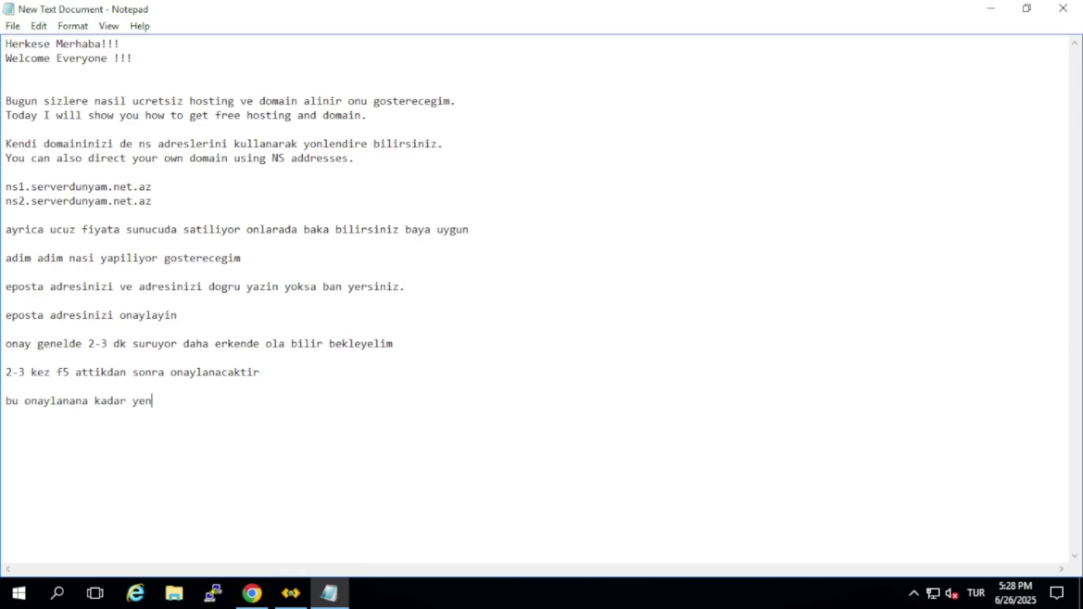
pyautogui.write('i baska bir sipharisde verelim')
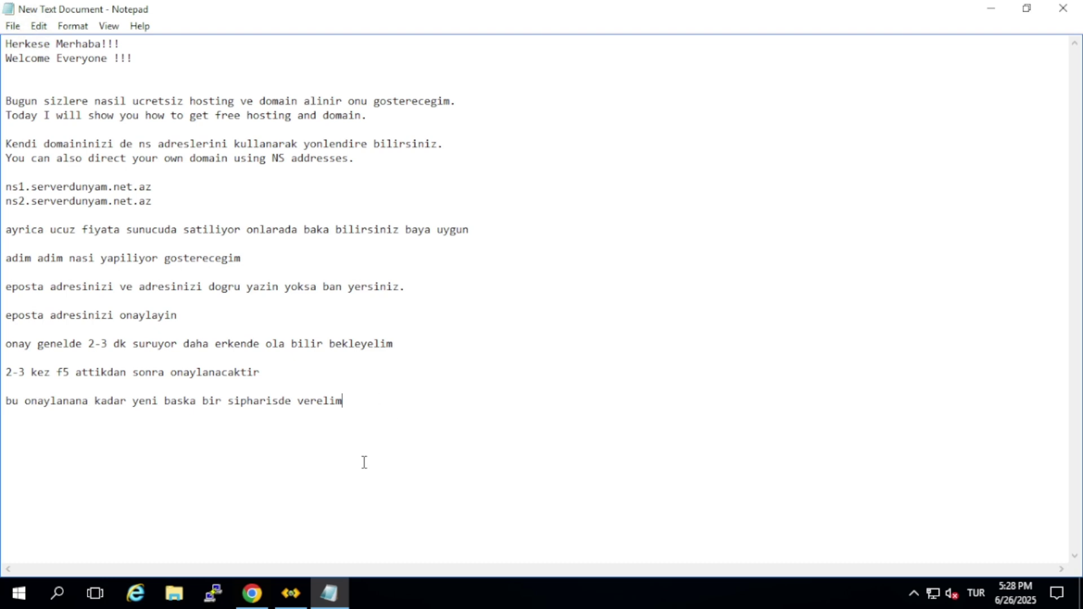
pyautogui.moveTo(265, 602)
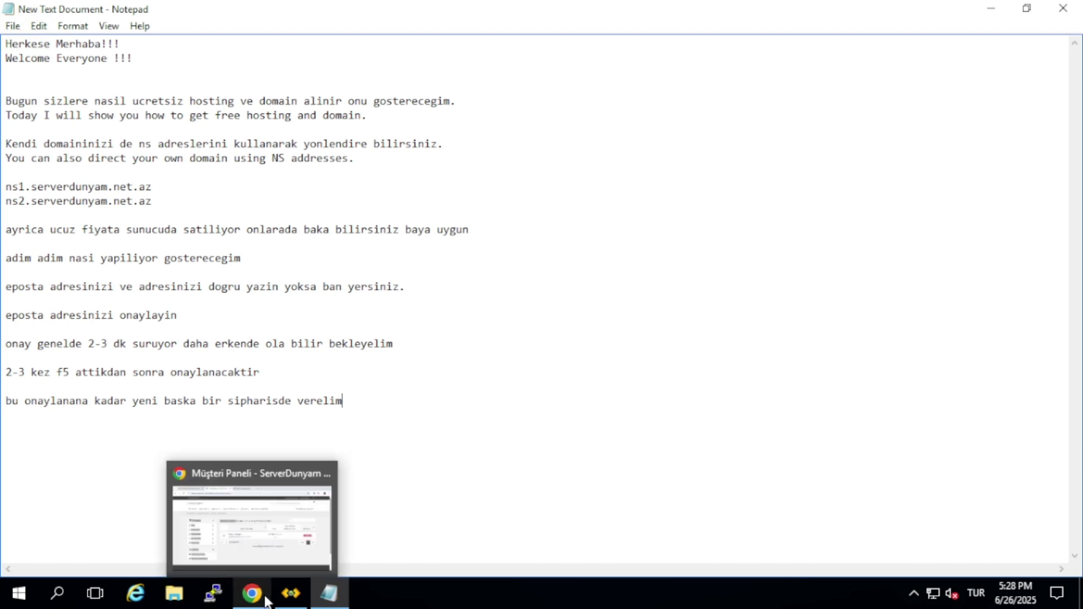
pyautogui.click(265, 602)
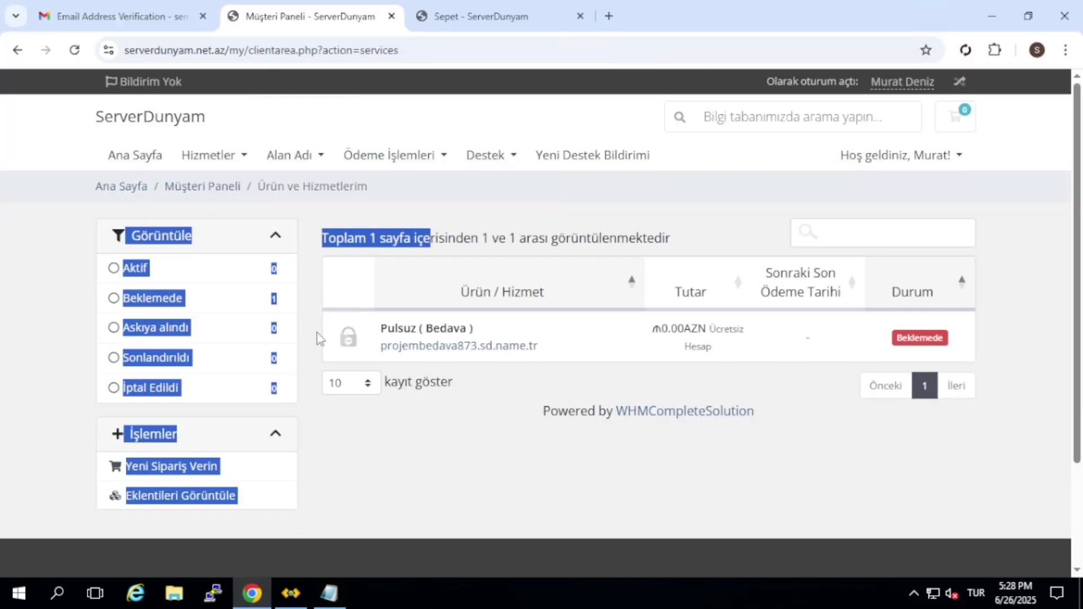
# Start a new hosting order and choose the free Pulsuz (Bedava) plan
pyautogui.click(375, 212)
pyautogui.click(223, 159)
pyautogui.click(242, 222)
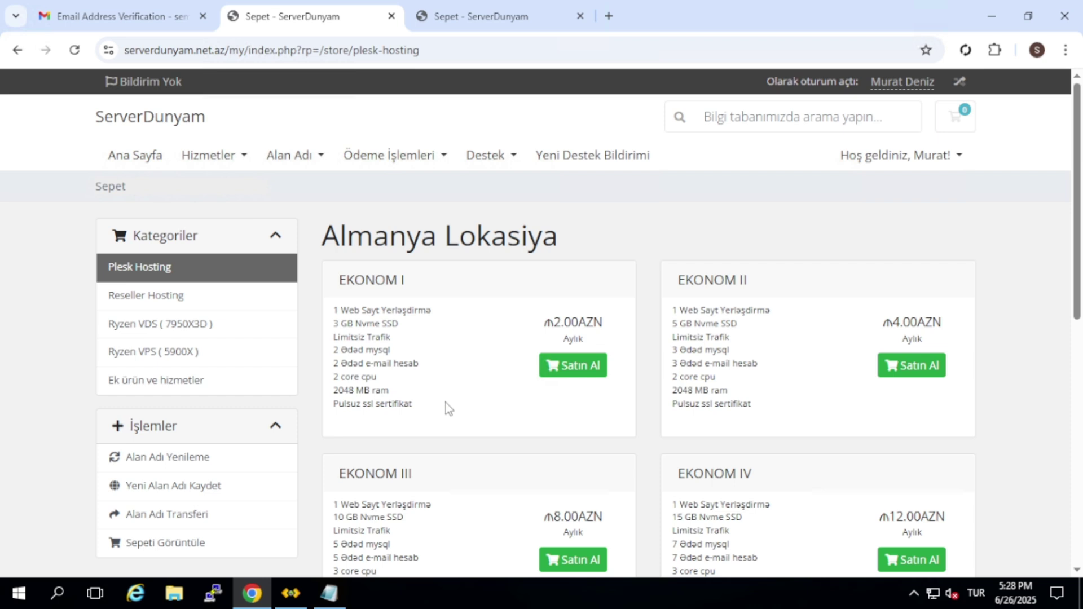
pyautogui.moveTo(460, 237); pyautogui.dragTo(600, 231)
pyautogui.scroll(-4, 600, 231)
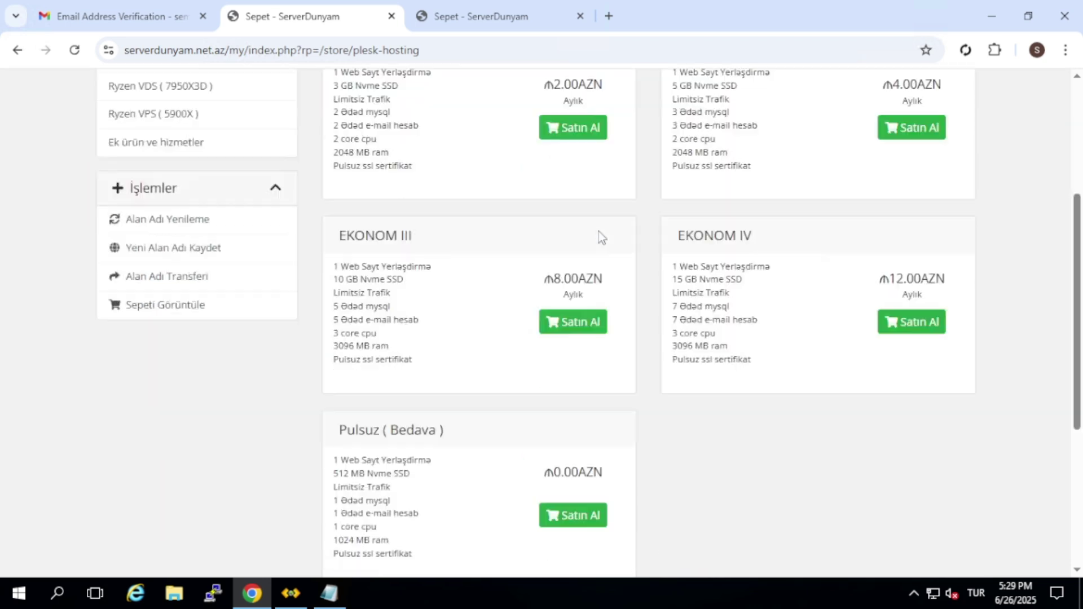
pyautogui.click(595, 515)
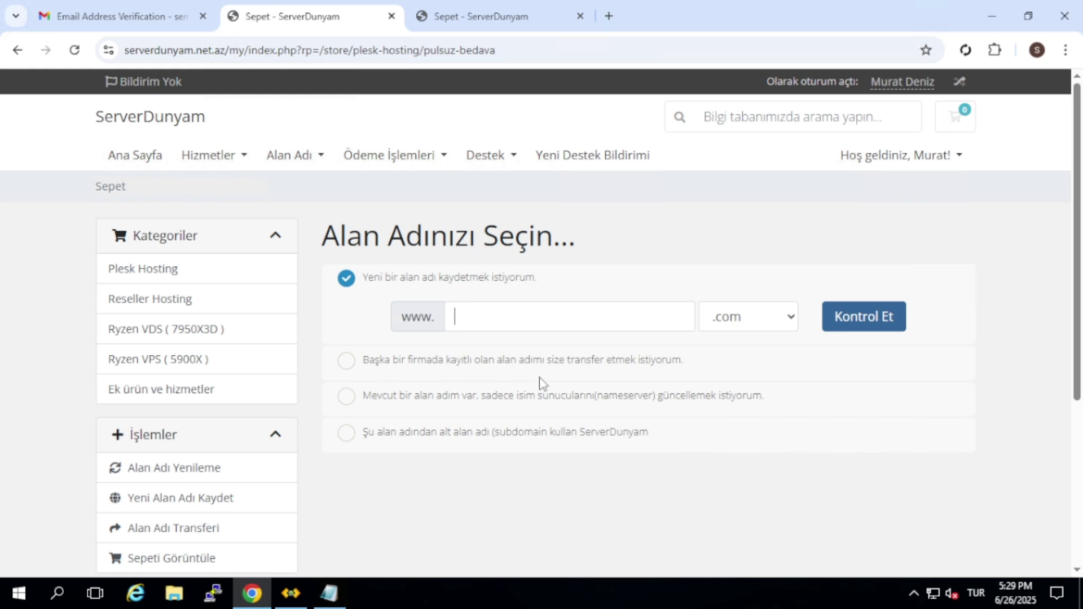
# Pick the subdomain demo28362.sd.name.tr, confirm it's available, and proceed to checkout
pyautogui.click(547, 432)
pyautogui.click(460, 417)
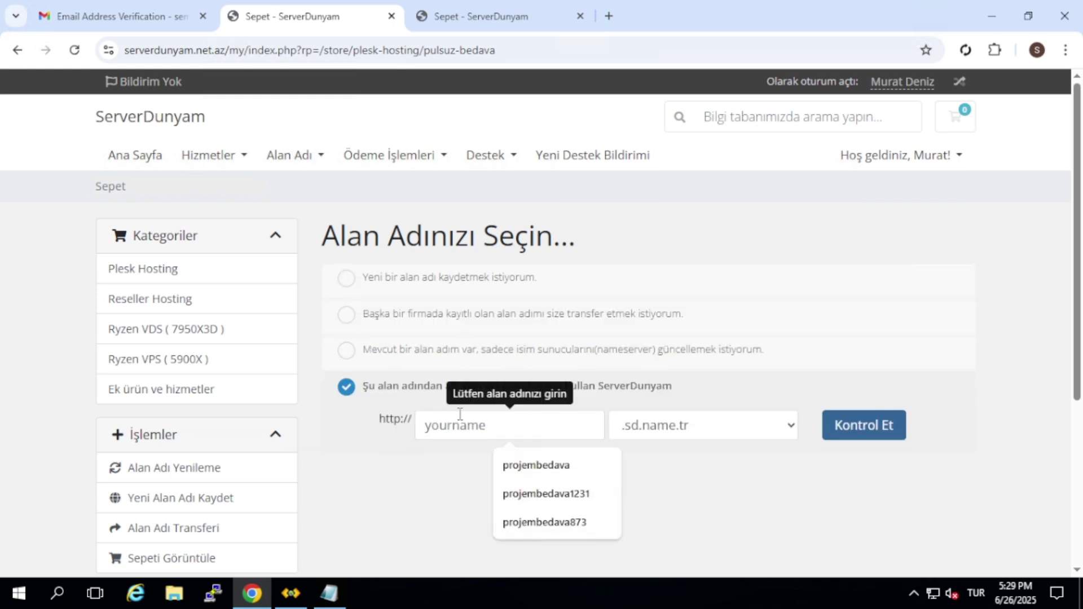
pyautogui.write('demo2836')
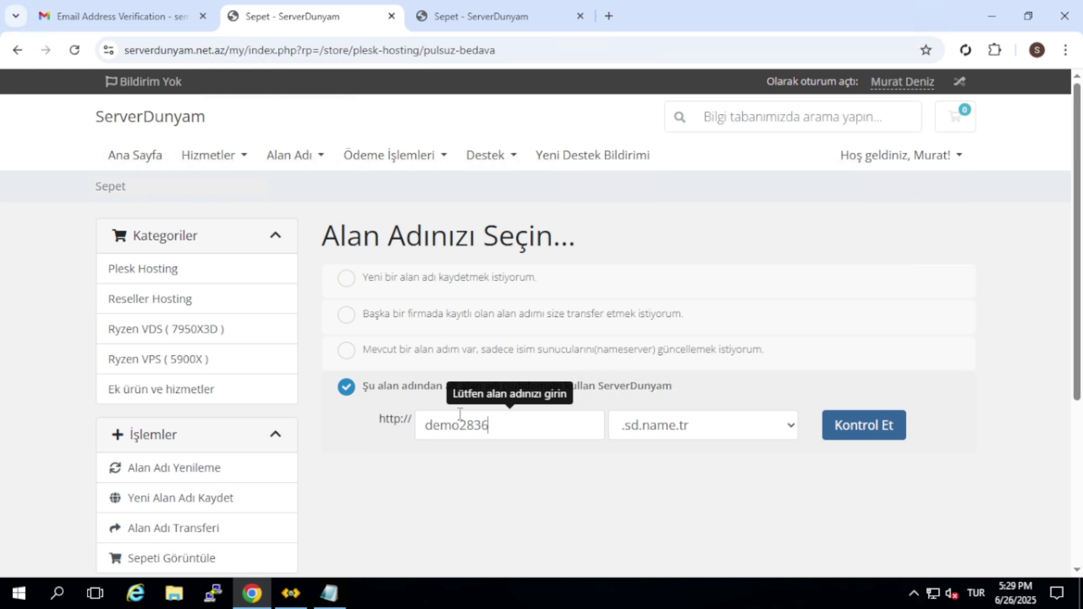
pyautogui.write('2')
pyautogui.click(866, 426)
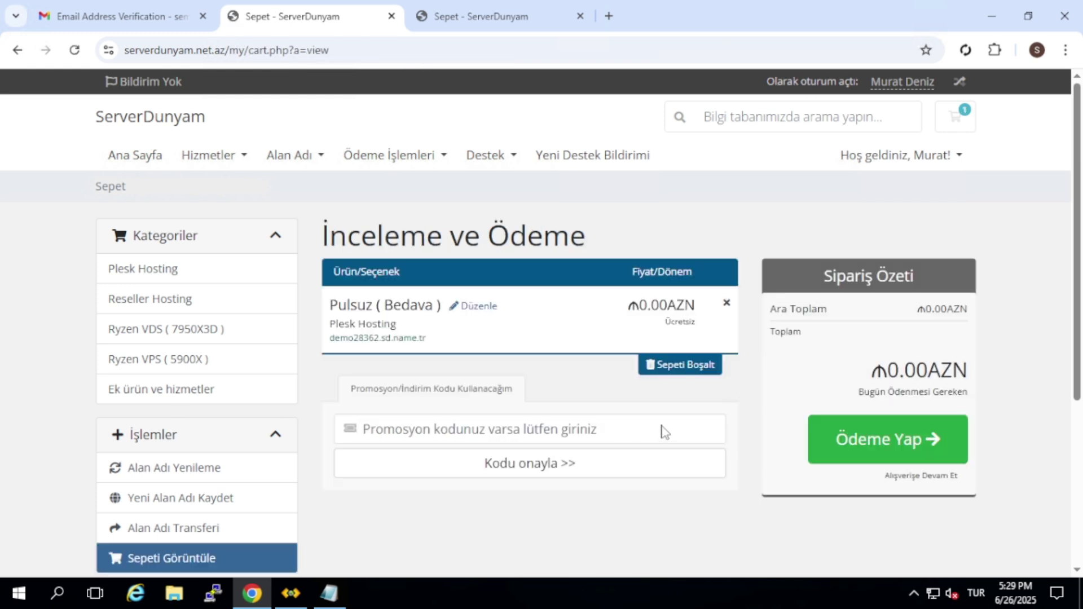
pyautogui.click(865, 454)
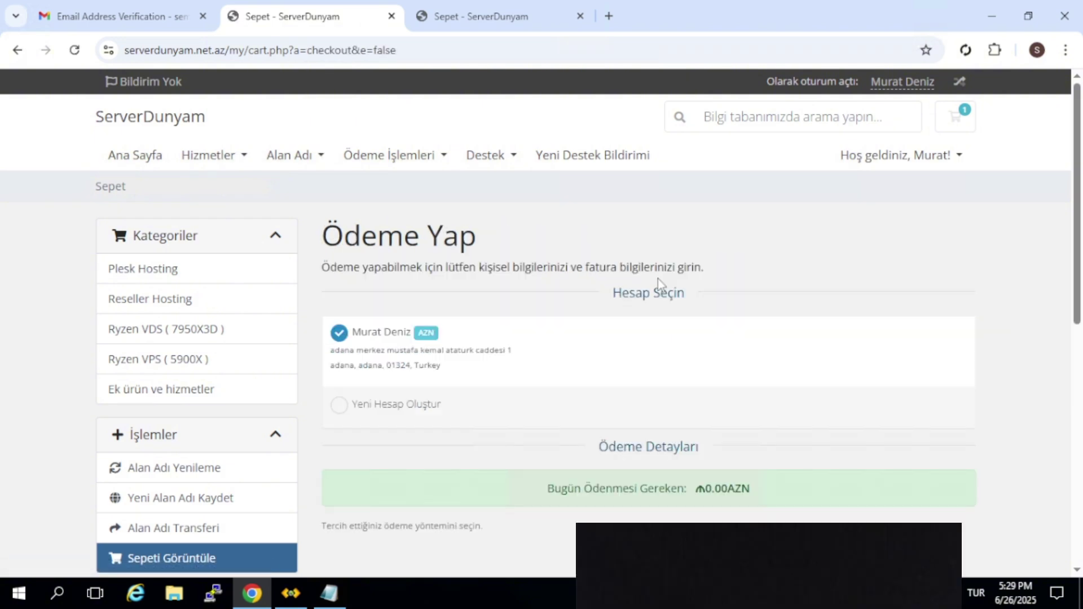
# Complete the free order and open the services list in the client area
pyautogui.scroll(-4, 658, 278)
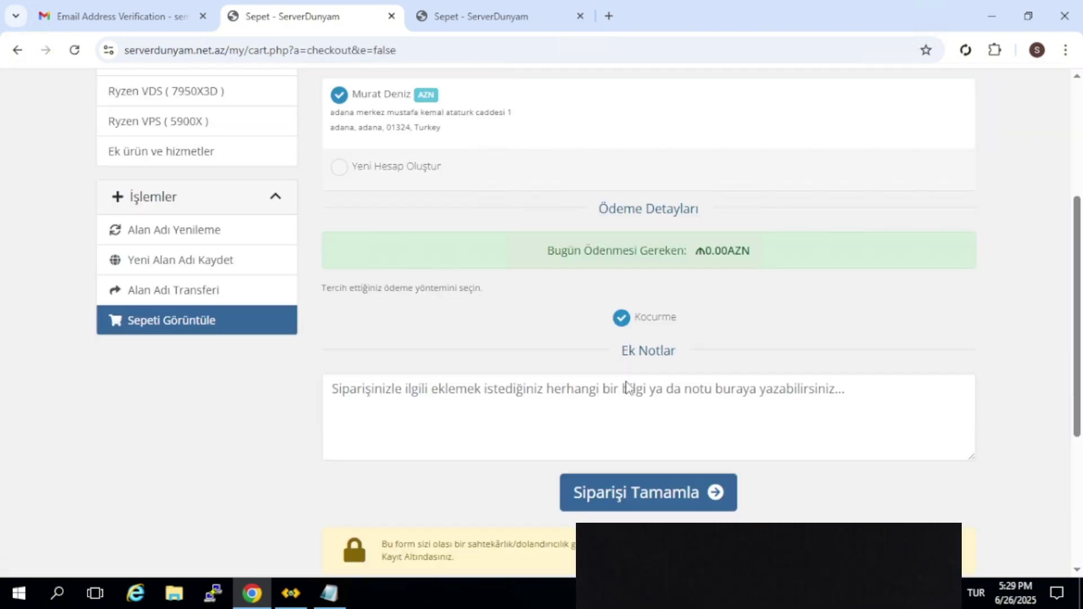
pyautogui.click(628, 504)
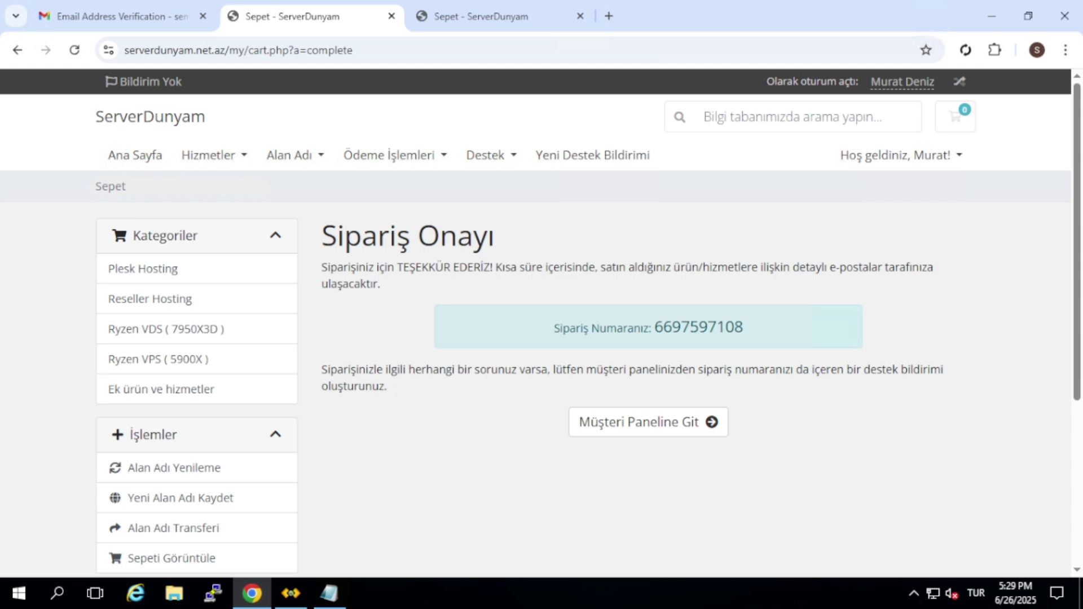
pyautogui.click(640, 422)
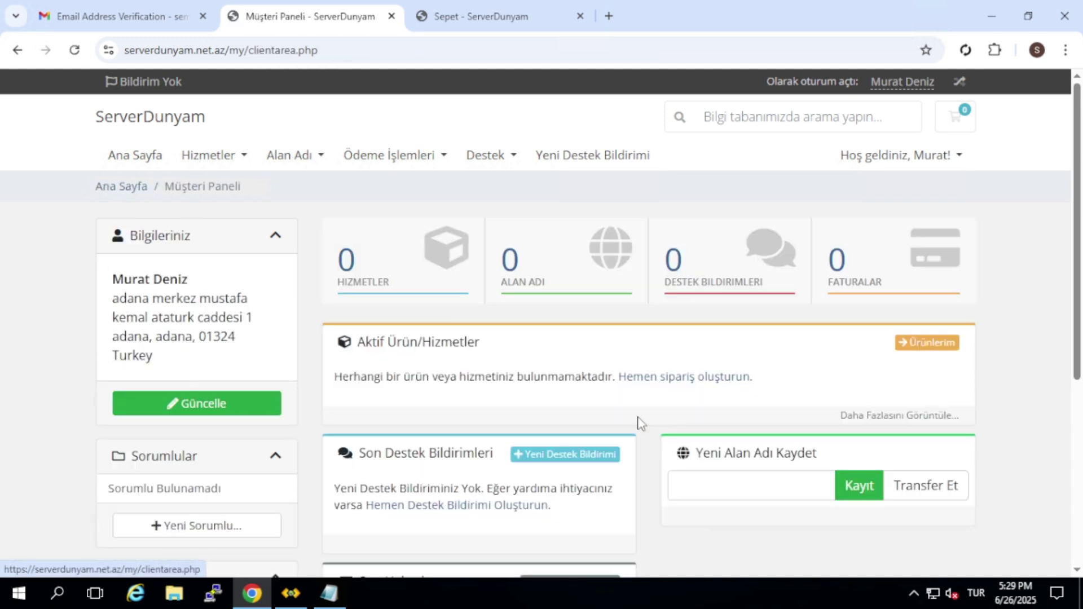
pyautogui.click(397, 288)
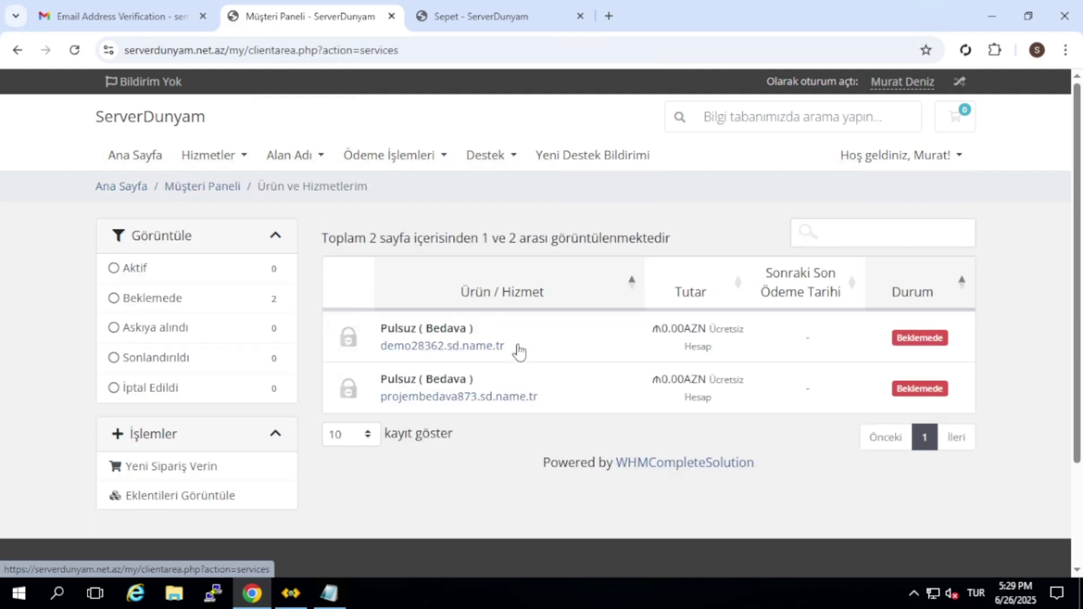
# Add the line 'bekleyelim bakalim' to the Notepad notes and switch back to the services page
pyautogui.click(338, 593)
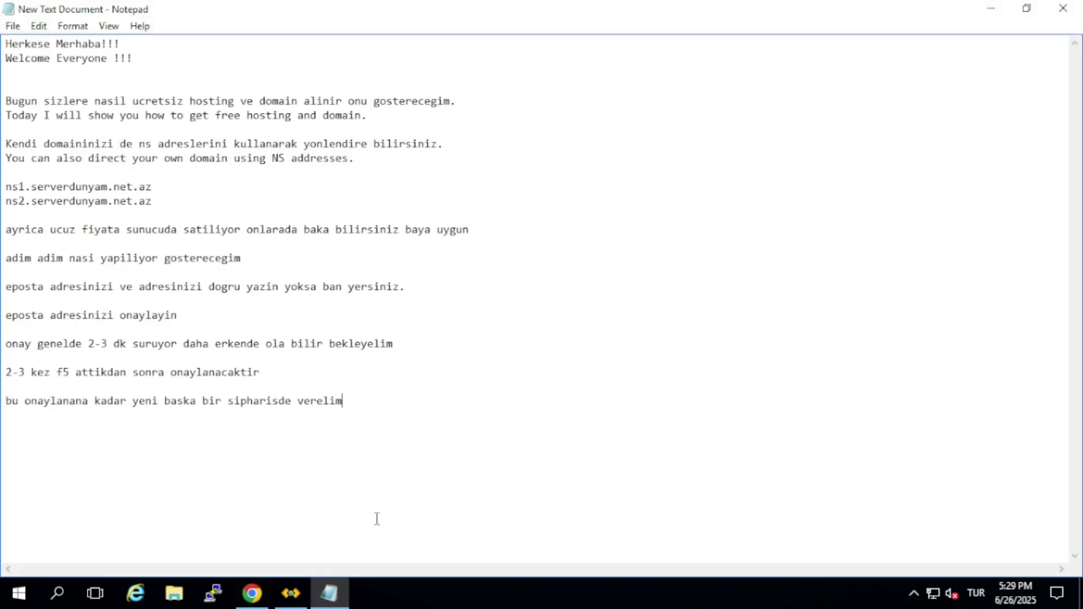
pyautogui.write('bekleyelim bakal')
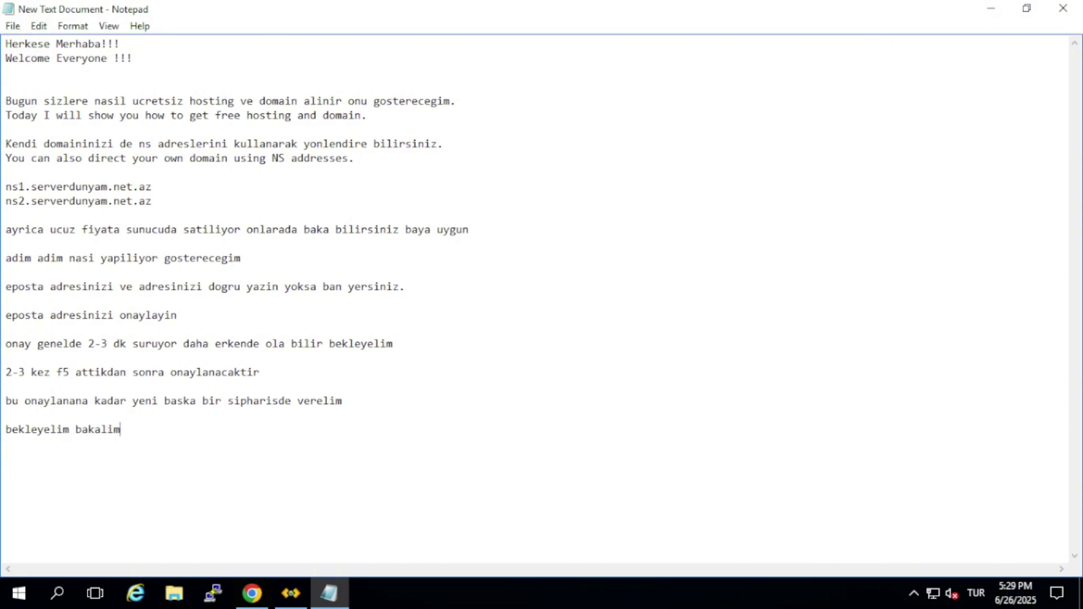
pyautogui.write('im')
pyautogui.moveTo(142, 430); pyautogui.dragTo(9, 441)
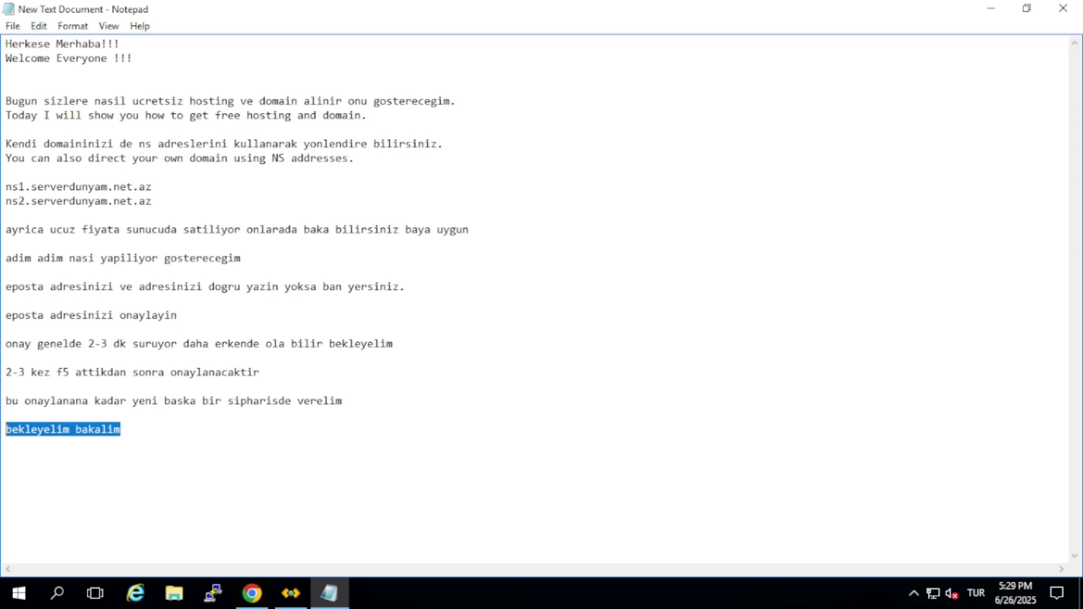
pyautogui.click(259, 594)
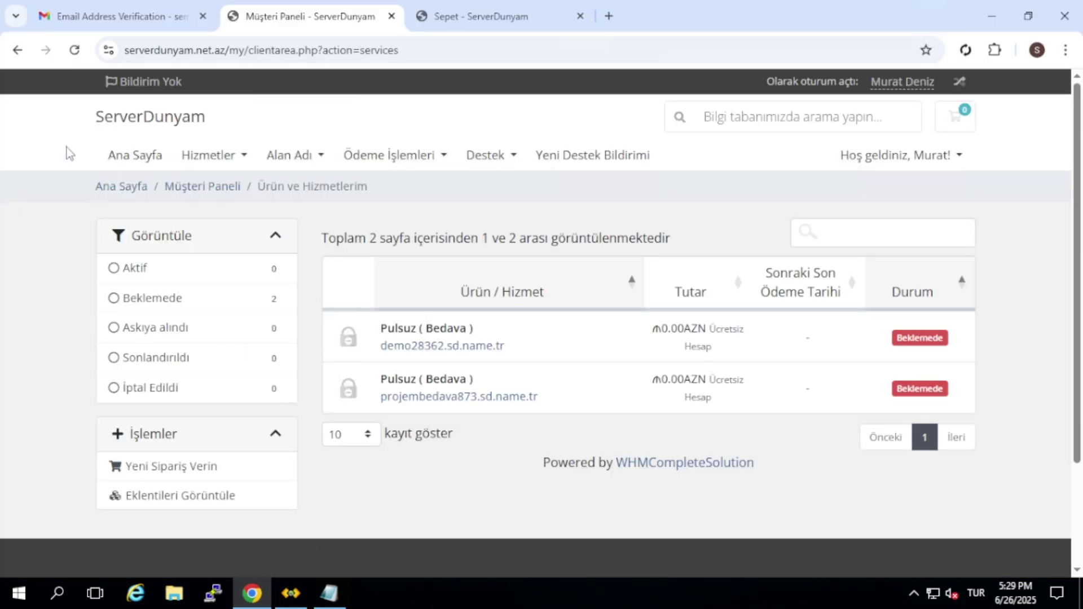
# Reload the services list until both free Pulsuz plans show Aktif, then bring Notepad forward
pyautogui.click(74, 50)
pyautogui.click(74, 50)
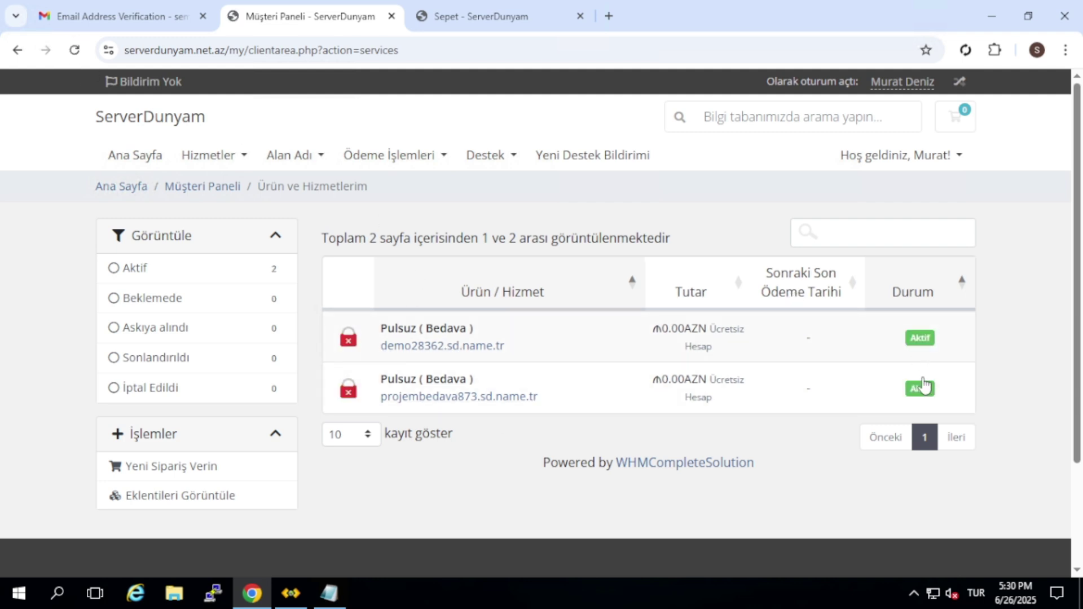
pyautogui.click(329, 594)
# Append 'aktif oldu deneyelim. ucretsiz ssl nasil aktif ediliyor onuda gostereyim' to the notes and return to the client area
pyautogui.click(438, 504)
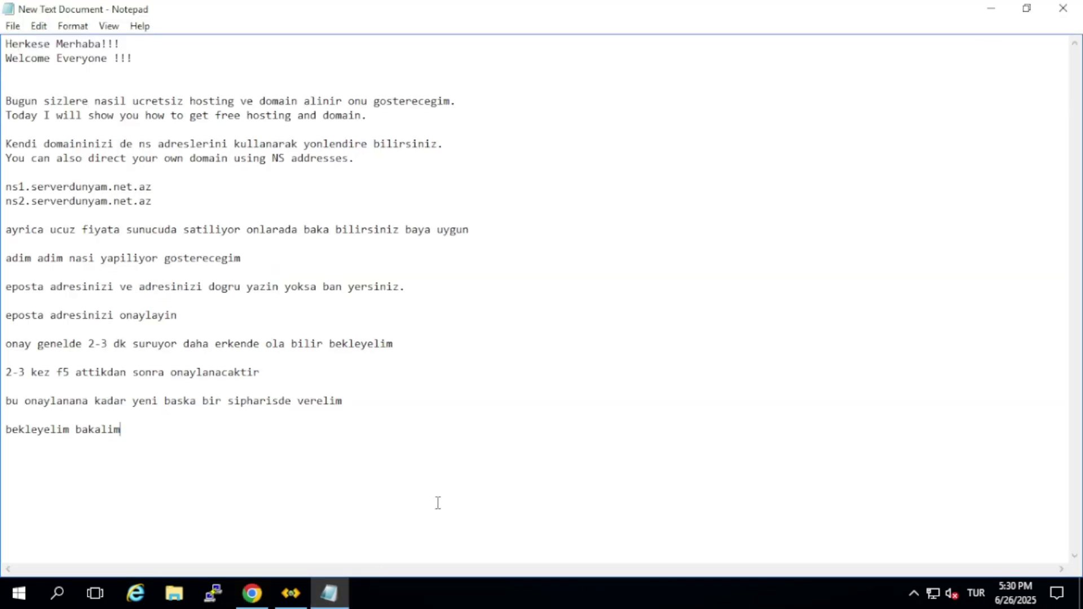
pyautogui.write('aktf')
pyautogui.write('if oldu deneyelim.')
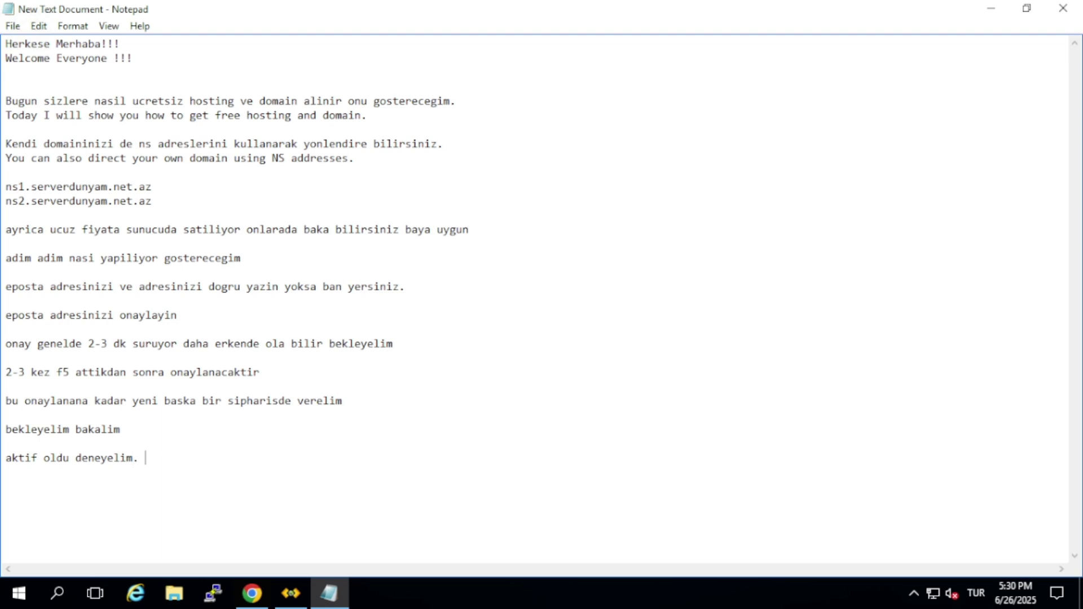
pyautogui.write(' ucretsiz ssl nasil aktif')
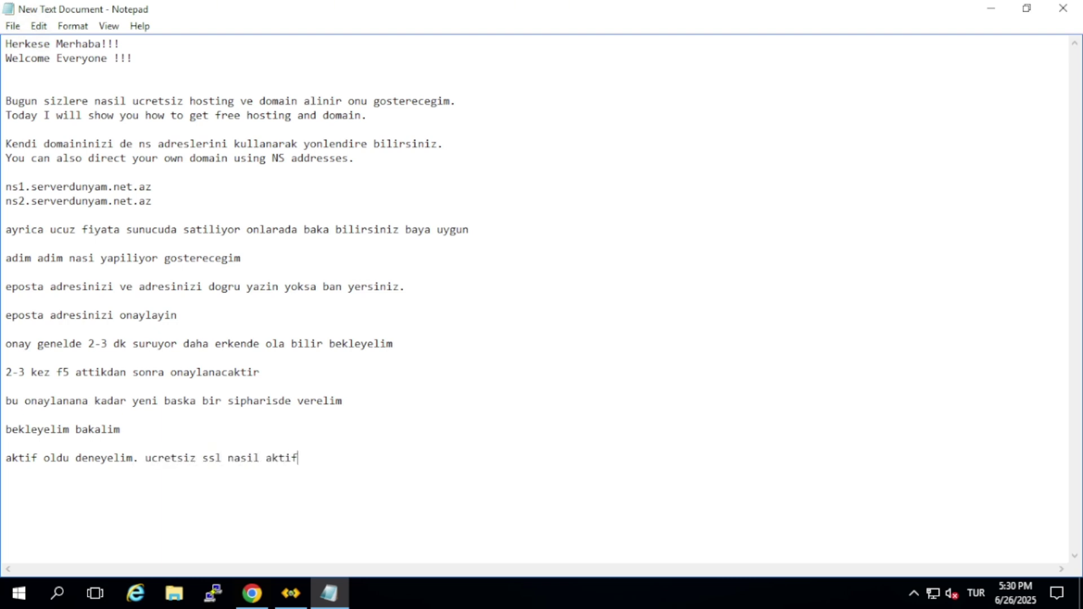
pyautogui.write(' ediliyor onuda gosterey')
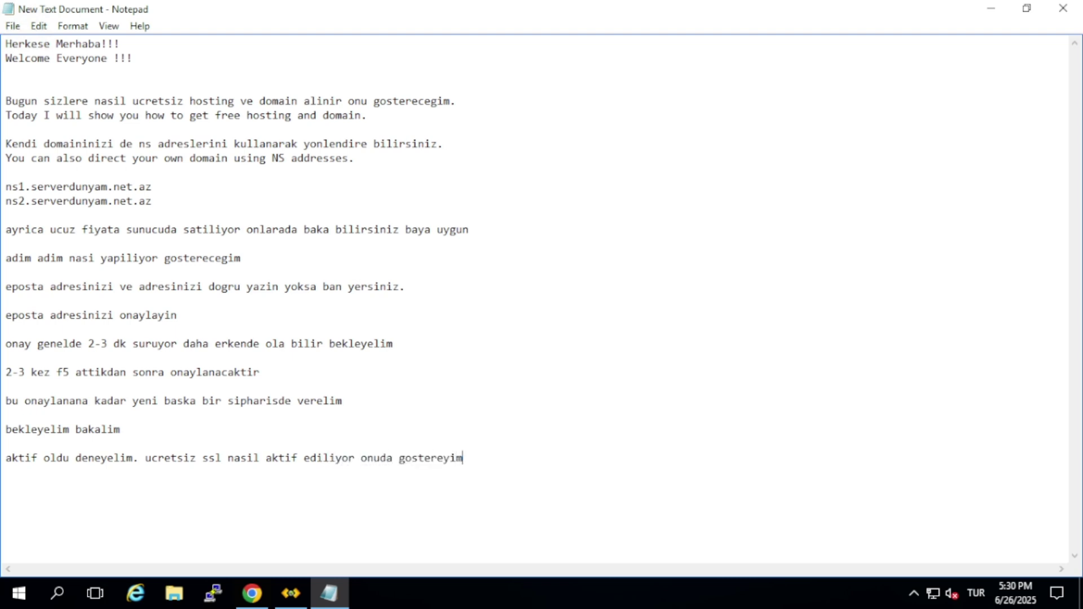
pyautogui.write('im')
pyautogui.click(252, 593)
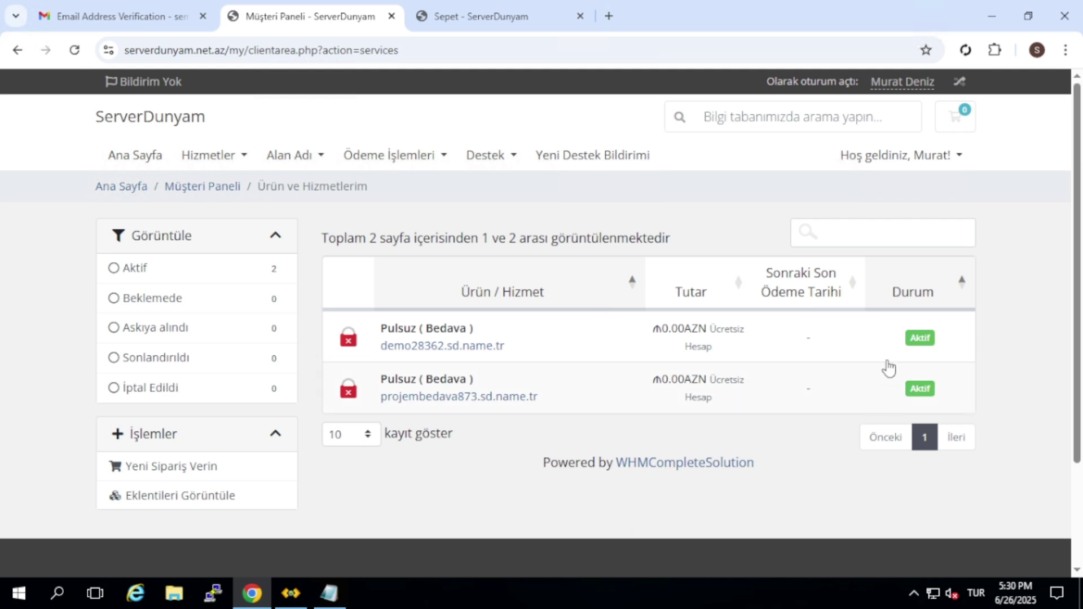
# Reload the client area, log in to Plesk for this service, and accept the cookie banner
pyautogui.press('F5')
pyautogui.scroll(-3, 544, 326)
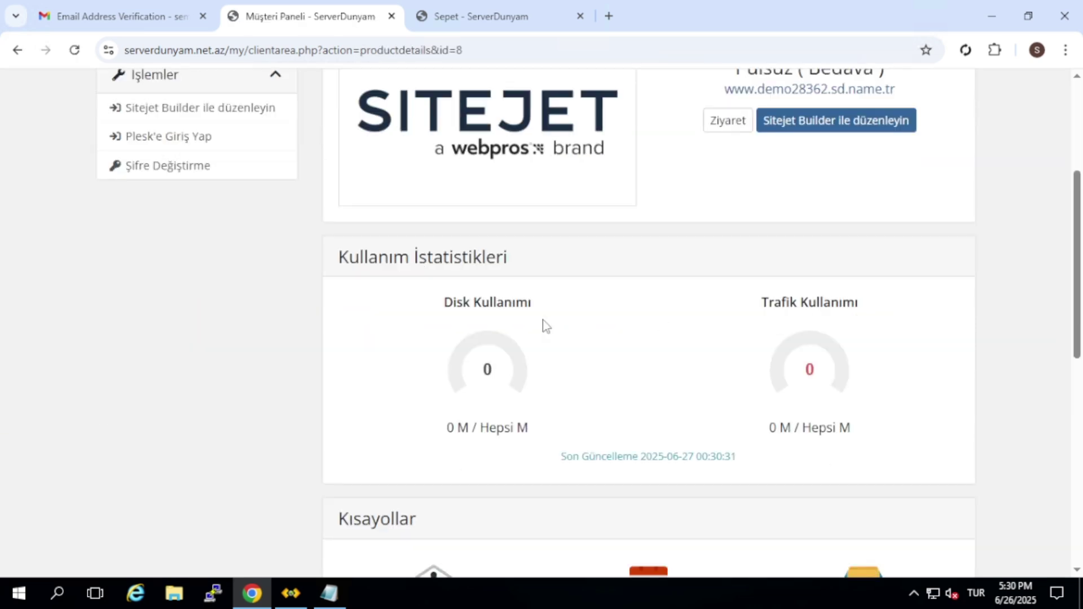
pyautogui.scroll(-3, 544, 324)
pyautogui.scroll(7, 438, 305)
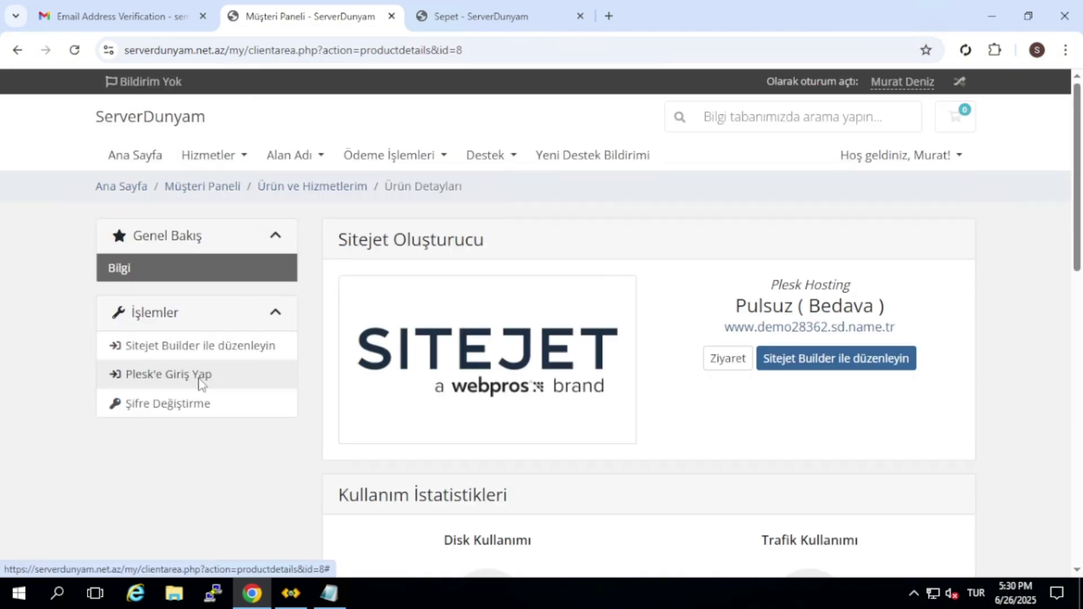
pyautogui.click(201, 375)
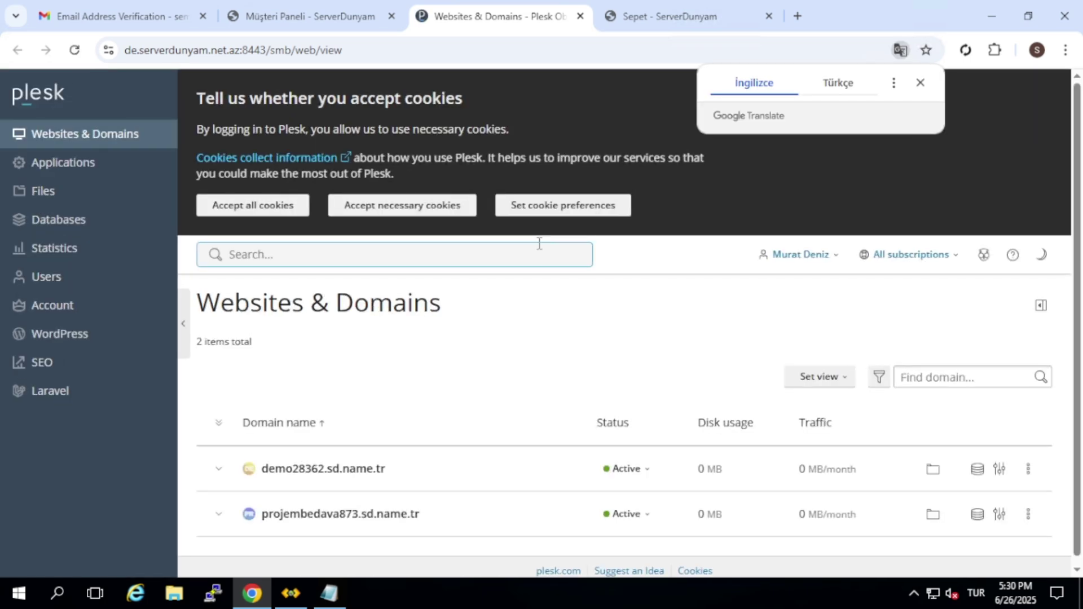
pyautogui.click(281, 209)
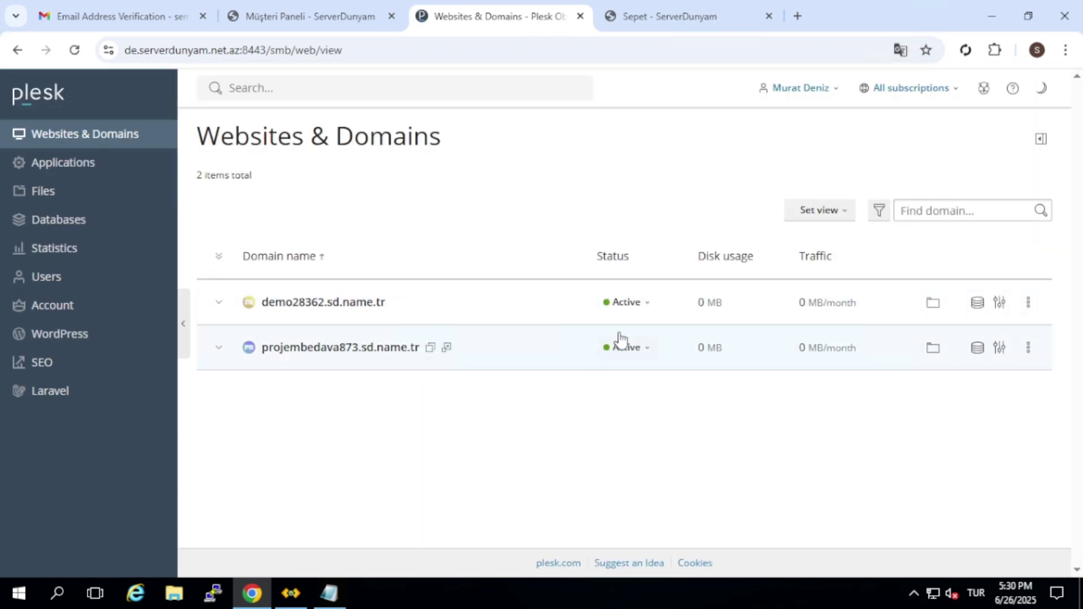
# Open the SSL/TLS Certificates settings for demo28362.sd.name.tr from its dashboard
pyautogui.click(568, 309)
pyautogui.scroll(-1, 455, 387)
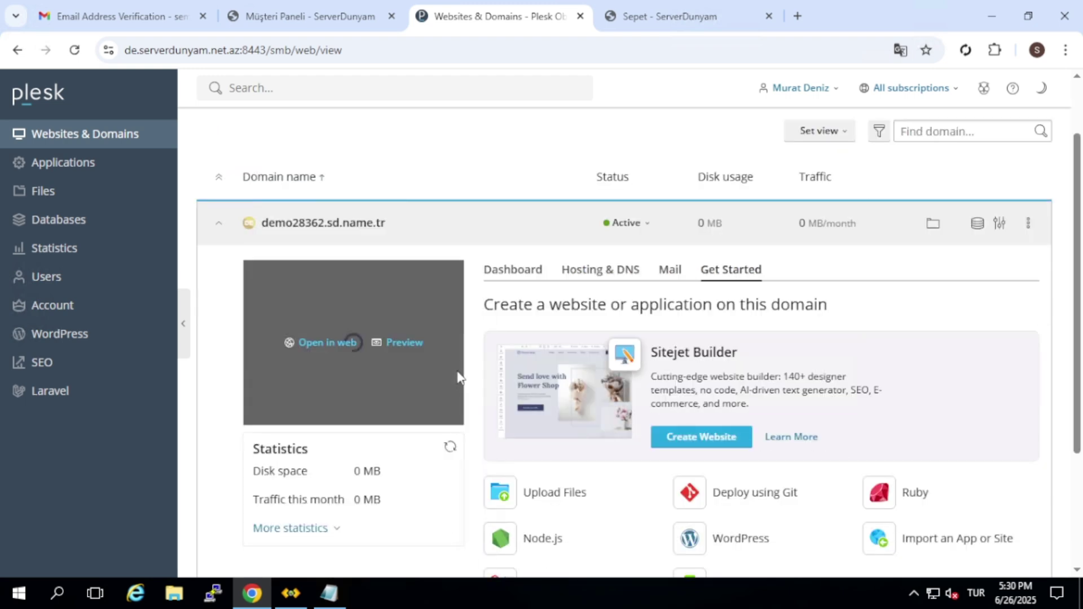
pyautogui.click(521, 277)
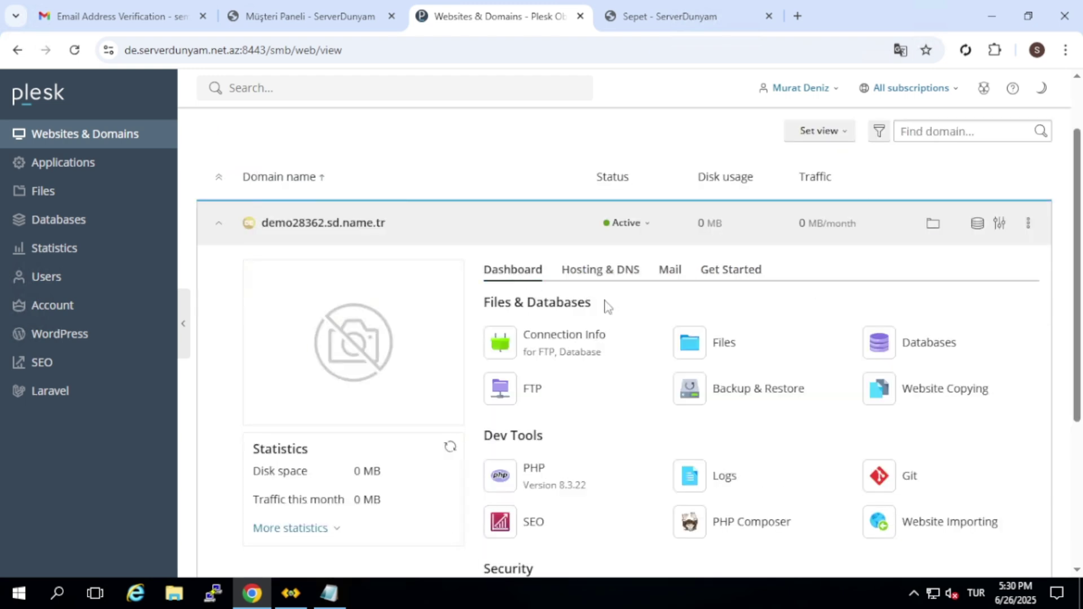
pyautogui.scroll(-2, 604, 307)
pyautogui.click(587, 445)
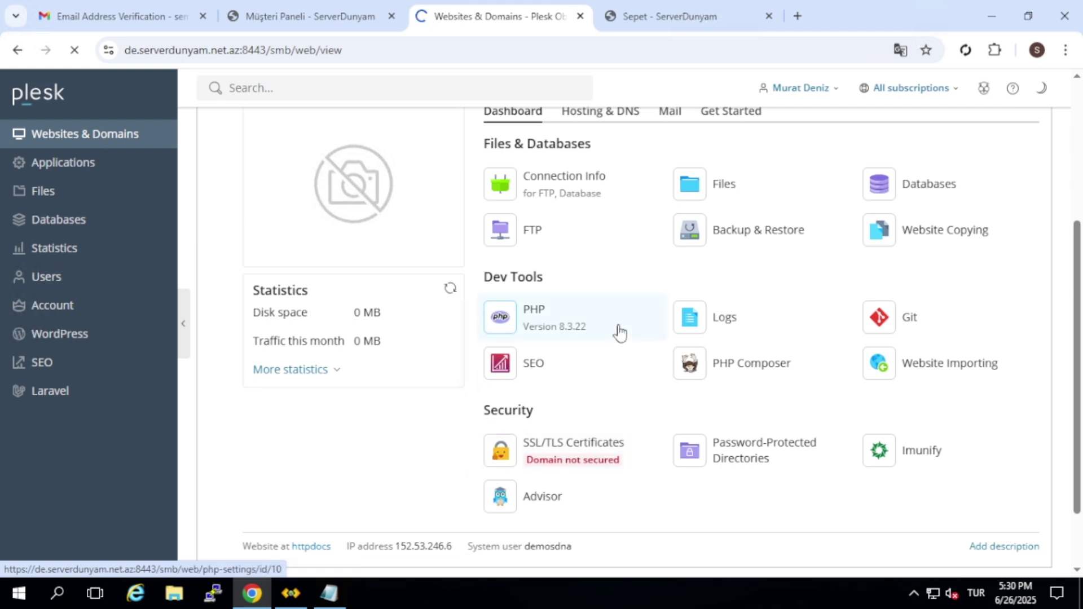
# Install a free Let's Encrypt certificate on the domain and return to its overview
pyautogui.scroll(-2, 423, 258)
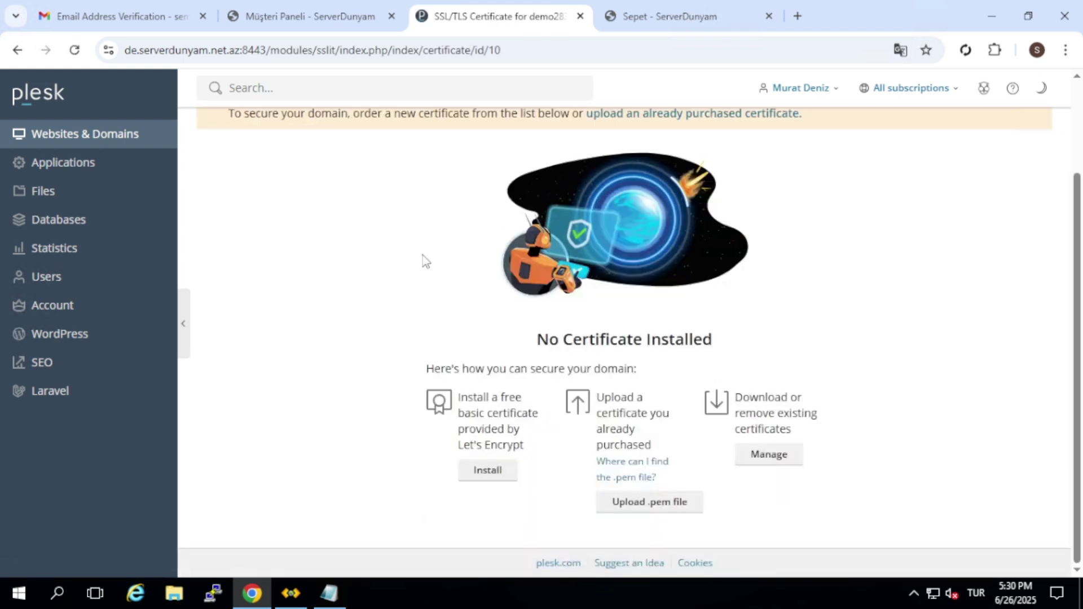
pyautogui.click(487, 476)
pyautogui.click(220, 475)
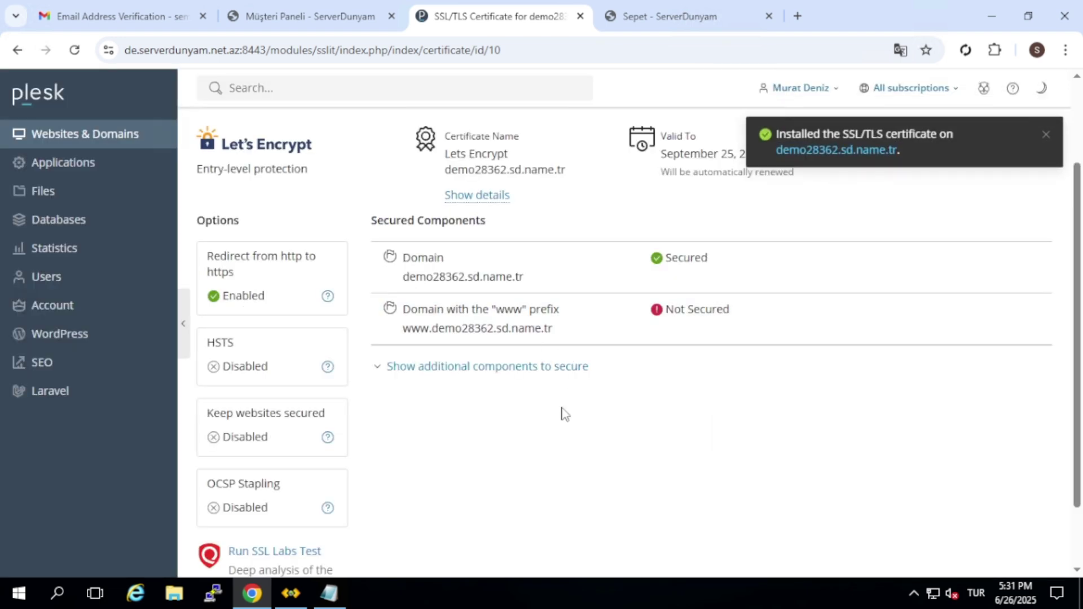
pyautogui.scroll(2, 587, 229)
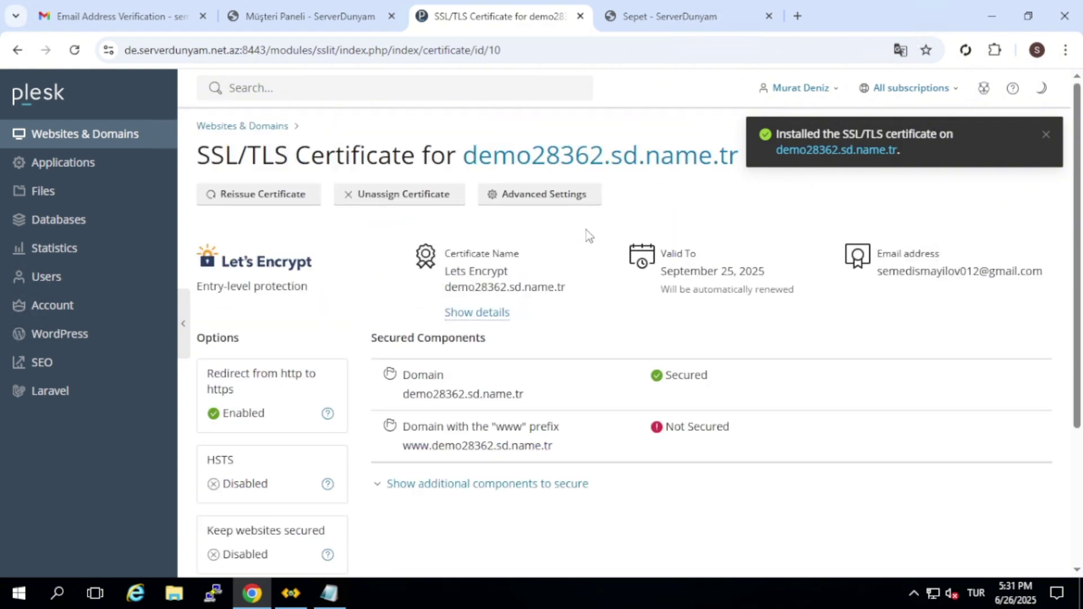
pyautogui.click(581, 163)
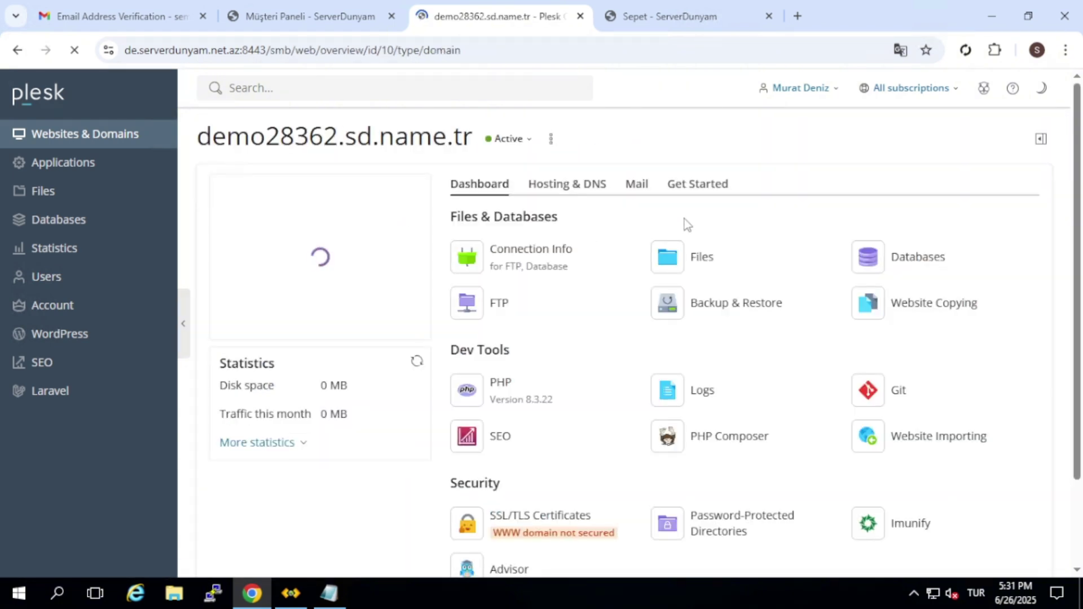
# In the file manager, move index.html to the recycle bin and create a new index.php
pyautogui.click(698, 254)
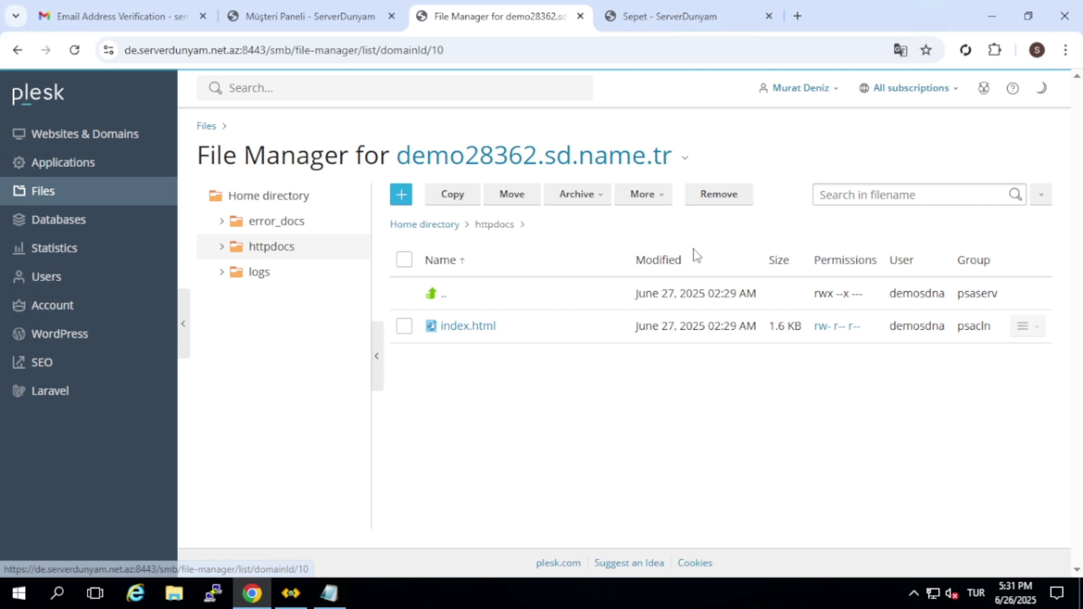
pyautogui.click(404, 327)
pyautogui.click(706, 196)
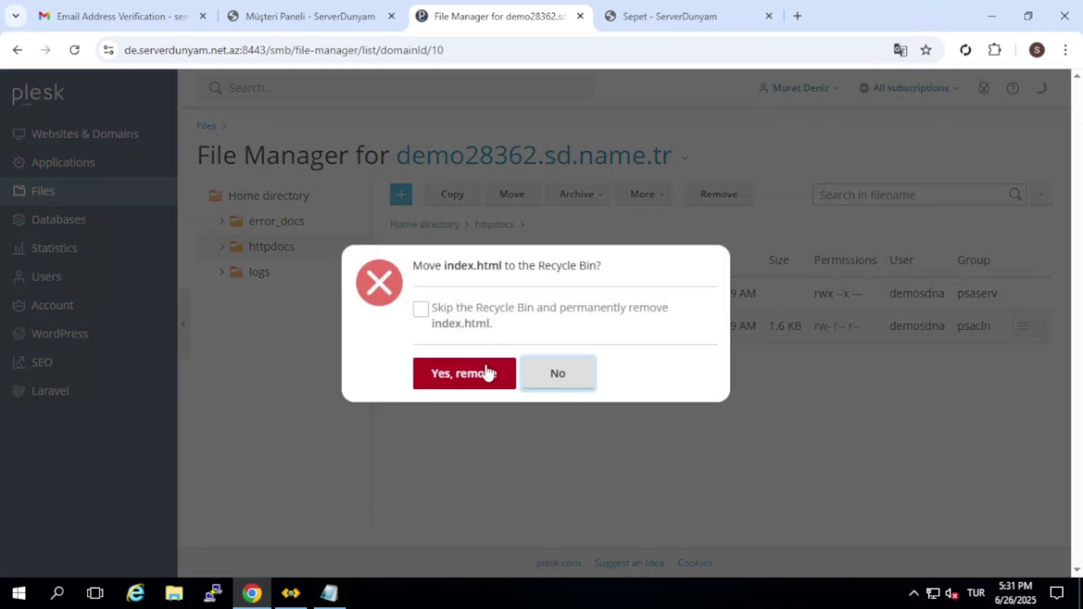
pyautogui.click(486, 373)
pyautogui.click(401, 239)
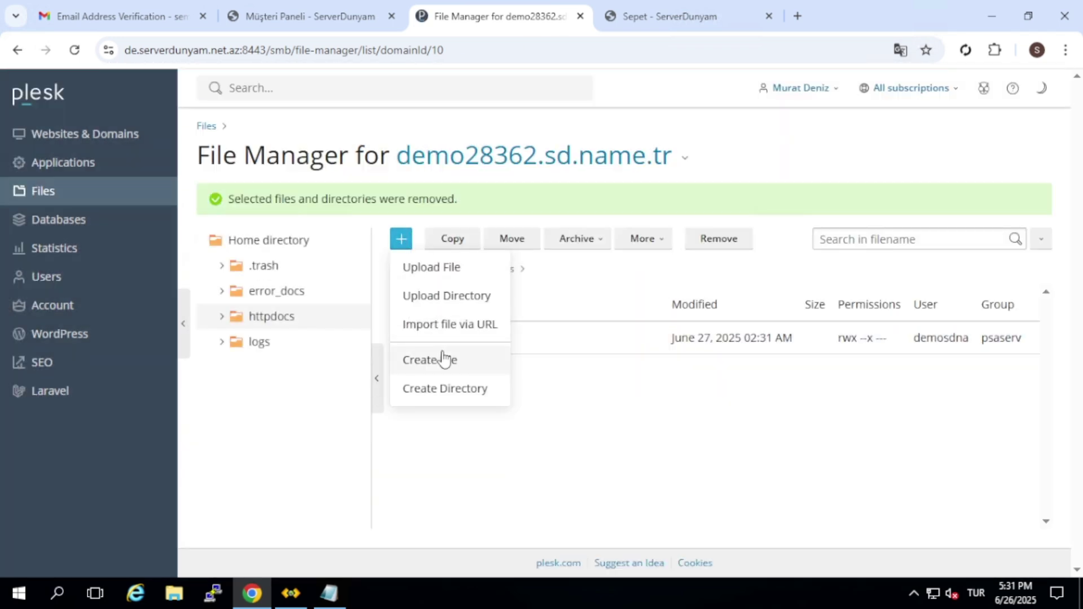
pyautogui.click(445, 358)
pyautogui.write('inde')
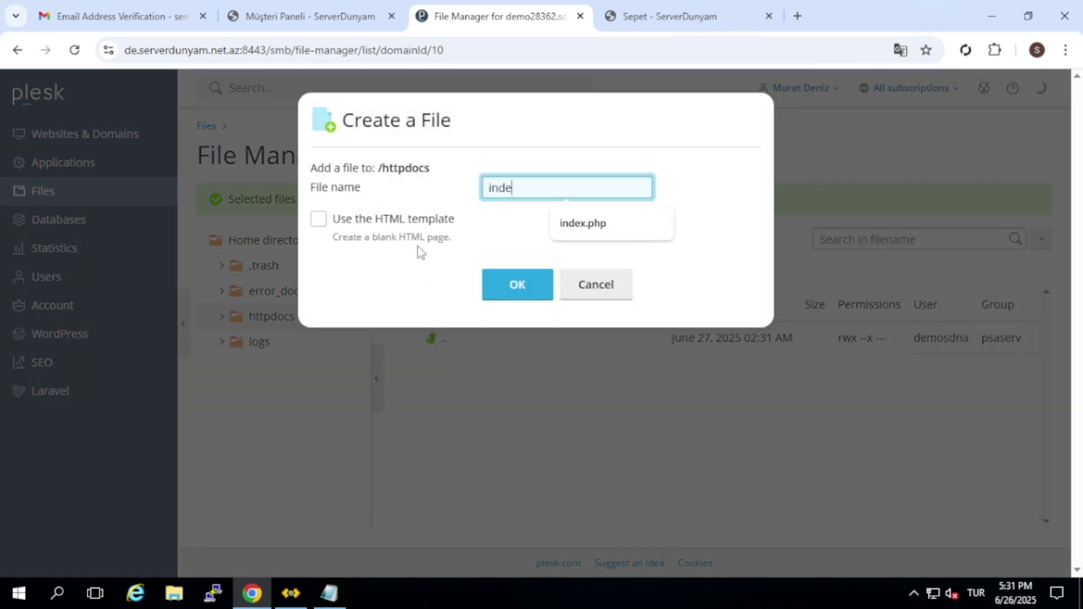
pyautogui.write('x.php')
pyautogui.press('Return')
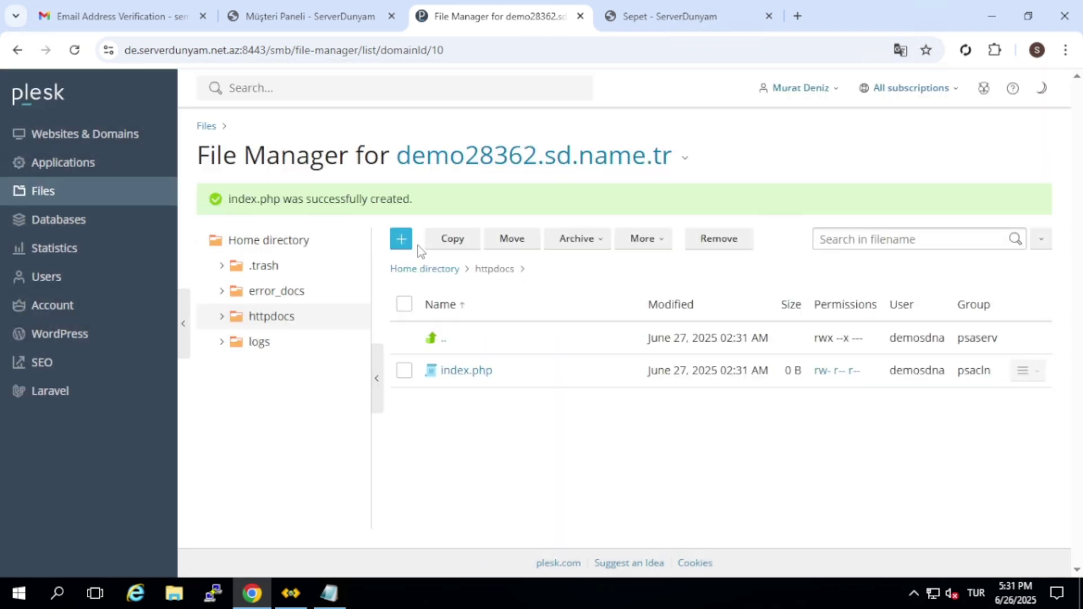
# Write 'bedava hosting test serverdunyam' into index.php, save it, and open demo28362.sd.name.tr in a new tab
pyautogui.click(459, 375)
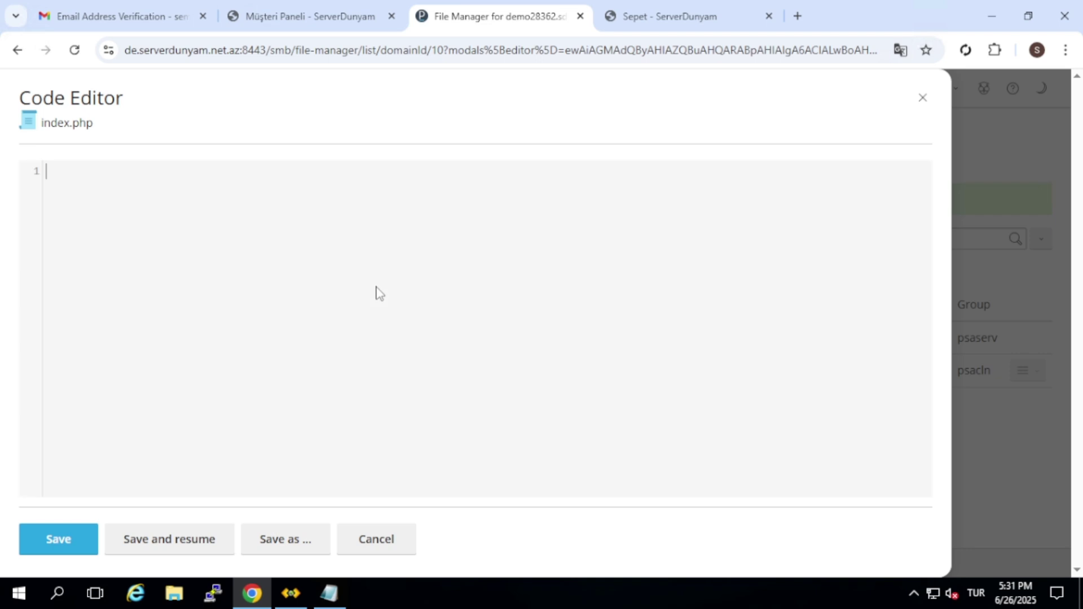
pyautogui.write('ebdava')
pyautogui.hotkey('ctrl', 'a')
pyautogui.write('bedava hosting test')
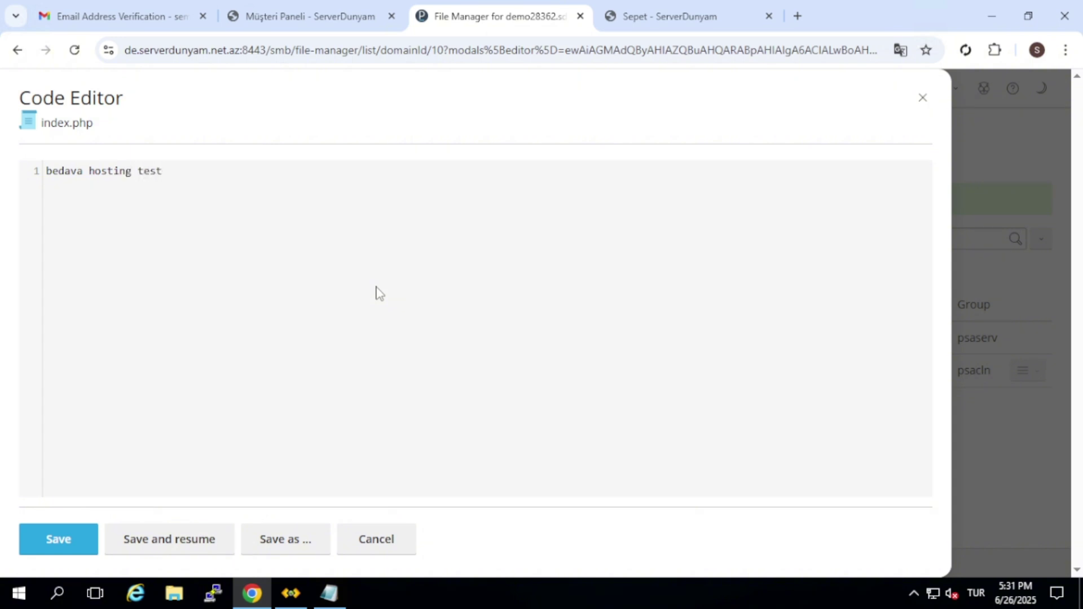
pyautogui.write(' serverdunyam')
pyautogui.click(78, 537)
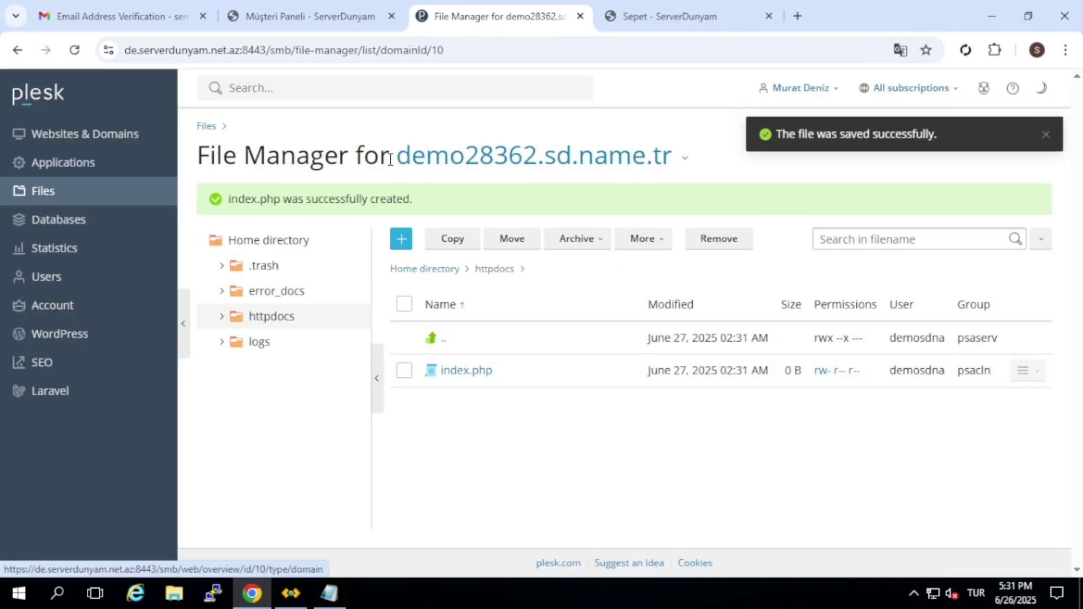
pyautogui.moveTo(392, 158); pyautogui.dragTo(818, 17)
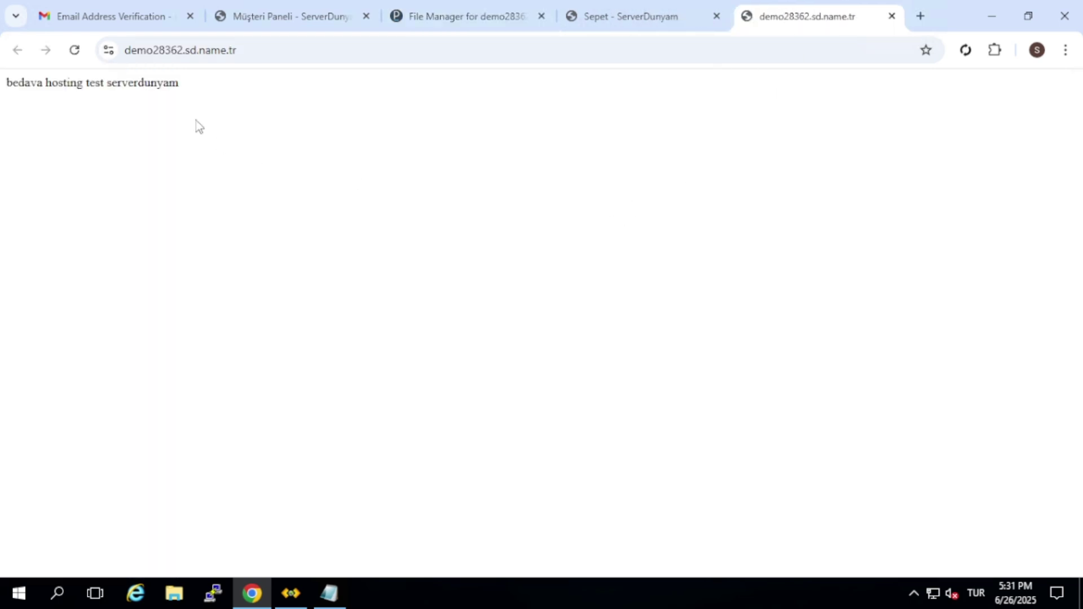